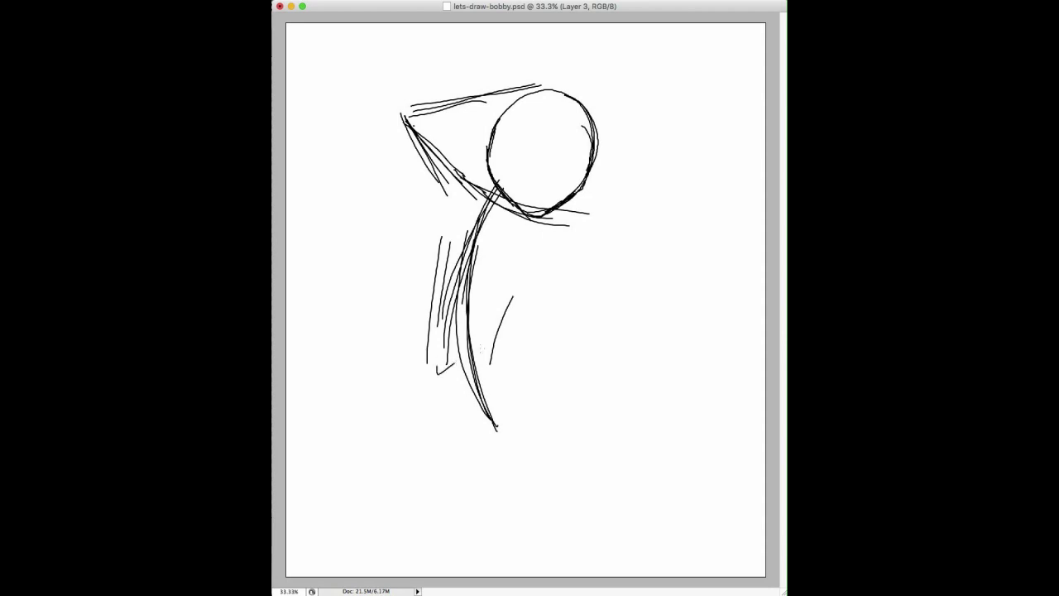
Step: Sketch the torso outline from the chest to the curved waistline and start the two outer hip lines
mouse_move(429, 359)
mouse_down()
mouse_move(521, 352)
mouse_move(511, 319)
mouse_move(520, 291)
mouse_up()
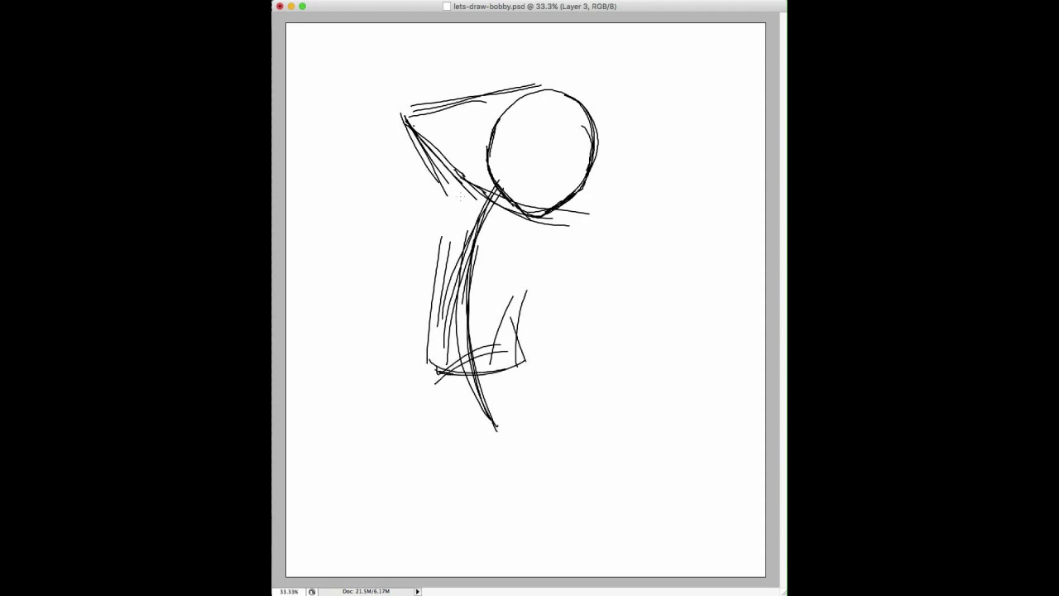
drag(446, 187, 438, 291)
drag(475, 180, 440, 284)
drag(549, 213, 519, 294)
drag(438, 184, 436, 285)
drag(435, 377, 462, 425)
drag(525, 362, 591, 409)
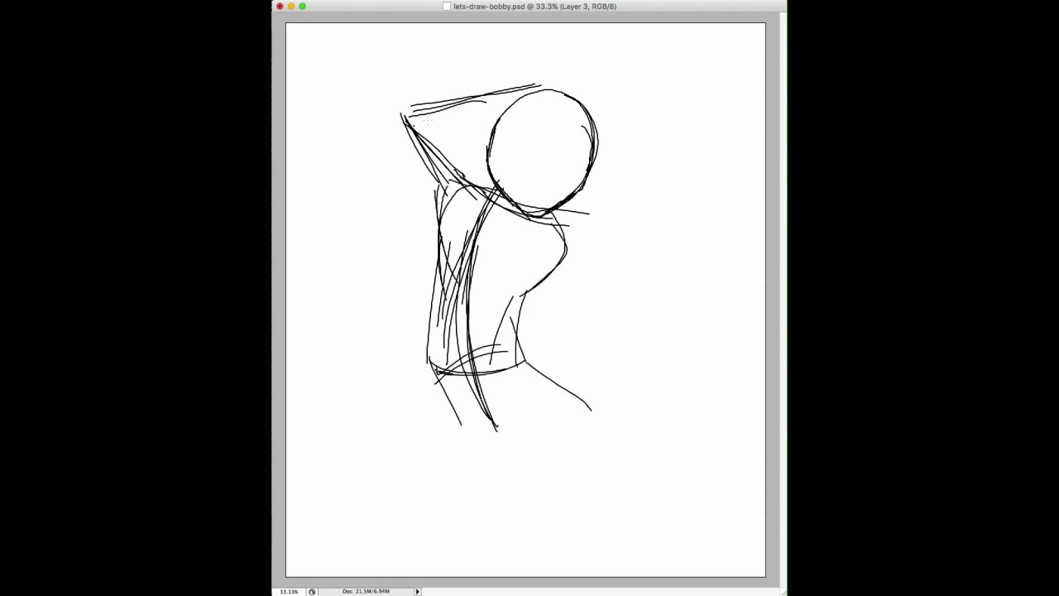
Step: Sketch the raised arm bent at the elbow, outlining both sides of the upper arm and forearm
mouse_move(385, 104)
mouse_down()
mouse_move(450, 185)
mouse_move(492, 178)
mouse_up()
drag(385, 116, 438, 203)
mouse_move(384, 96)
mouse_down()
mouse_move(440, 207)
mouse_move(429, 86)
mouse_up()
drag(411, 99, 479, 167)
drag(383, 112, 434, 79)
drag(388, 95, 488, 76)
drag(425, 118, 500, 91)
drag(418, 113, 519, 83)
drag(468, 77, 541, 63)
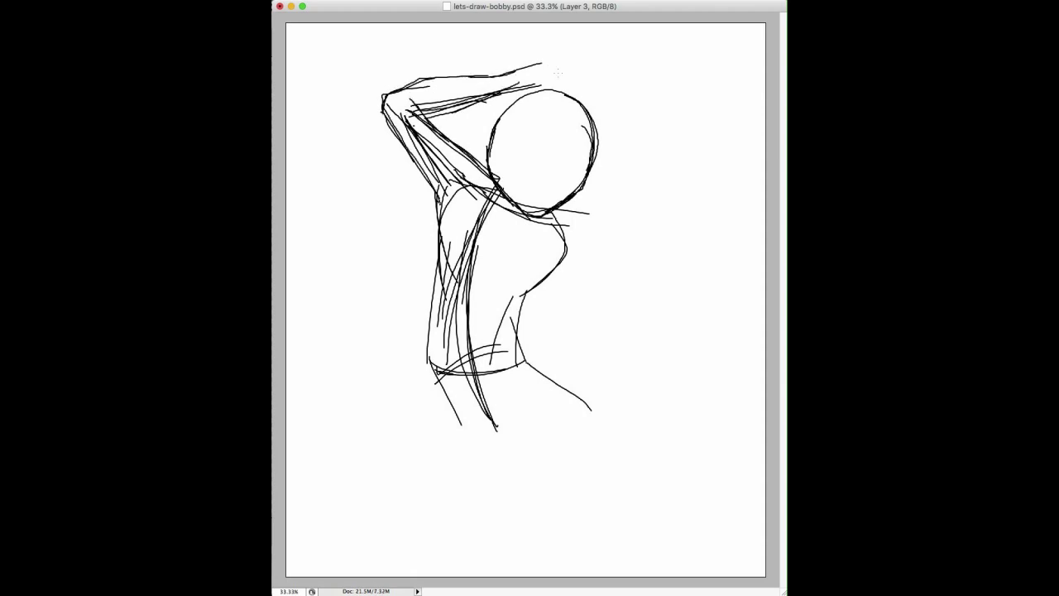
Step: Sketch the wrist, curled fingers and thumb of the raised hand resting on top of the head
mouse_move(460, 109)
mouse_down()
mouse_move(555, 91)
mouse_move(544, 61)
mouse_up()
mouse_move(544, 61)
mouse_down()
mouse_move(571, 91)
mouse_move(564, 58)
mouse_move(565, 76)
mouse_up()
drag(551, 63, 562, 96)
drag(570, 85, 571, 101)
drag(527, 97, 540, 116)
mouse_move(530, 100)
mouse_down()
mouse_move(559, 119)
mouse_move(549, 111)
mouse_up()
drag(550, 111, 568, 120)
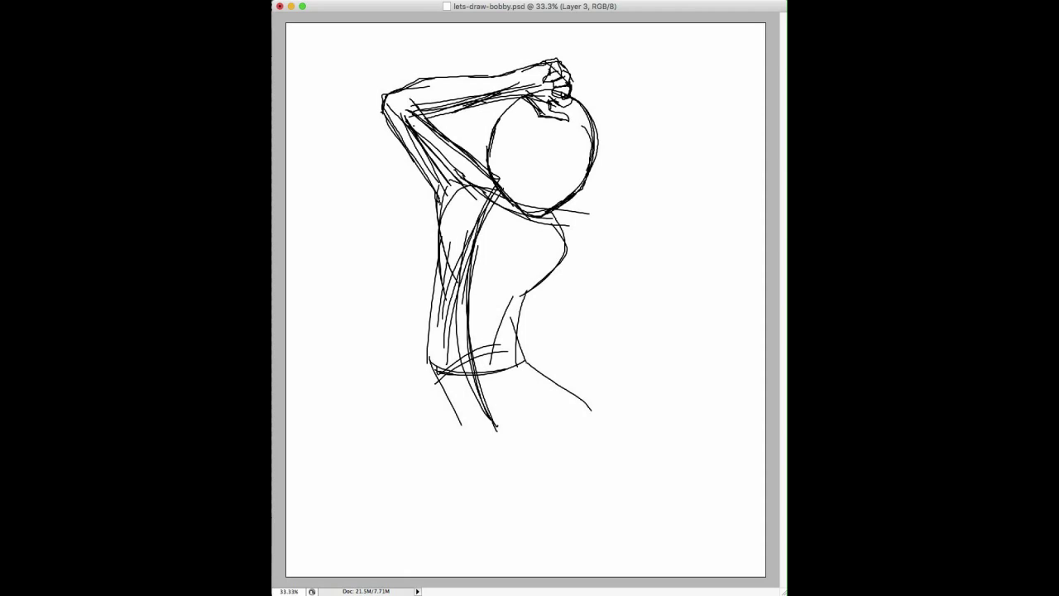
Step: Reinforce the torso's side contours from the armpit to the hip and around the chest and neck
drag(429, 171, 448, 204)
drag(439, 265, 441, 404)
drag(427, 314, 475, 444)
drag(563, 231, 533, 287)
drag(553, 209, 568, 219)
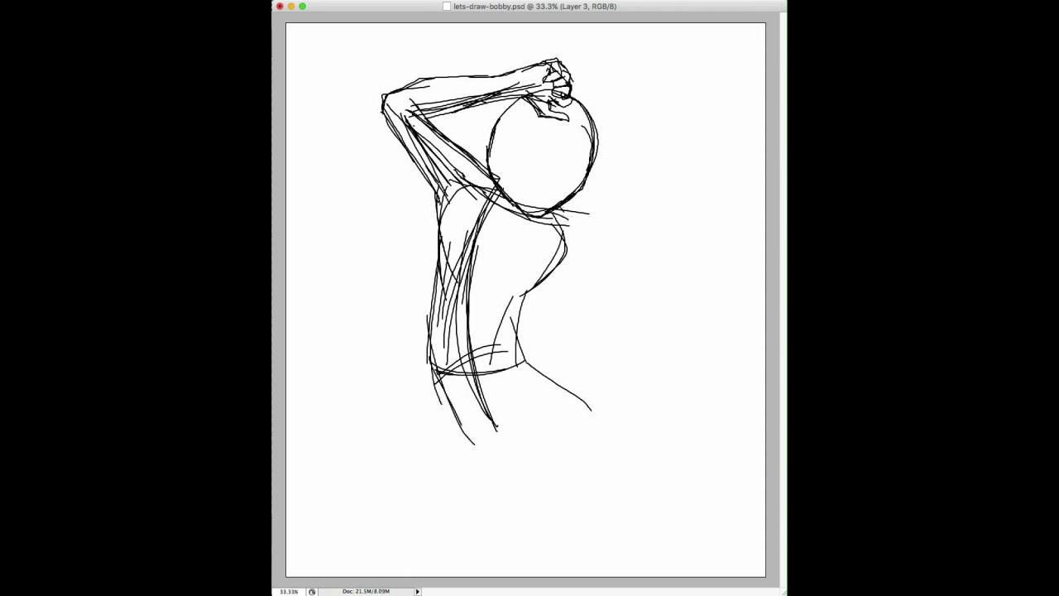
Step: Sketch a flared open jacket panel beside the torso under the raised arm, joined to the chest diagonal
mouse_move(435, 210)
mouse_down()
mouse_move(425, 236)
mouse_move(409, 220)
mouse_up()
drag(436, 215, 373, 225)
drag(372, 226, 428, 315)
drag(435, 217, 356, 236)
mouse_move(356, 235)
mouse_down()
mouse_move(429, 317)
mouse_move(449, 323)
mouse_up()
drag(500, 199, 431, 305)
drag(459, 271, 417, 319)
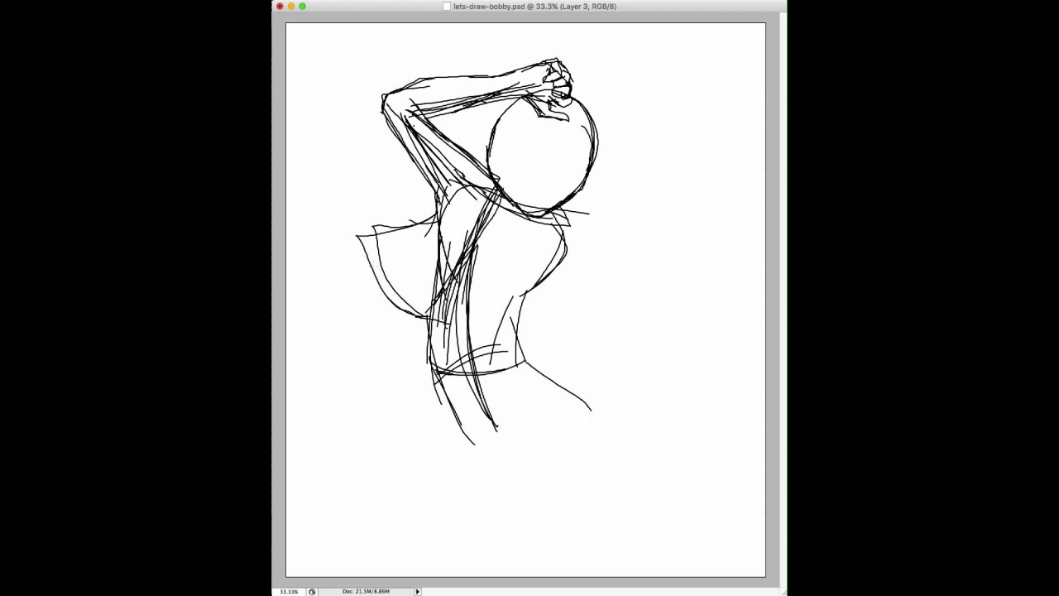
Step: Reinforce the flared jacket panel's edges and sketch the smaller flap and neck line on the opposite side
drag(356, 236, 385, 296)
drag(420, 223, 376, 243)
mouse_move(382, 284)
mouse_down()
mouse_move(413, 325)
mouse_move(435, 302)
mouse_up()
drag(380, 222, 397, 305)
drag(401, 222, 433, 231)
mouse_move(528, 299)
mouse_down()
mouse_move(574, 313)
mouse_move(570, 258)
mouse_up()
drag(556, 211, 526, 233)
Step: Sketch the face guidelines on the head circle: a curved vertical centerline and curved horizontal eye lines
drag(576, 121, 531, 219)
drag(501, 149, 578, 177)
mouse_move(501, 141)
mouse_down()
mouse_move(574, 182)
mouse_move(584, 171)
mouse_up()
drag(505, 164, 585, 177)
mouse_move(551, 189)
mouse_down()
mouse_move(564, 207)
mouse_move(566, 192)
mouse_up()
mouse_move(513, 164)
mouse_down()
mouse_move(554, 187)
mouse_move(560, 132)
mouse_up()
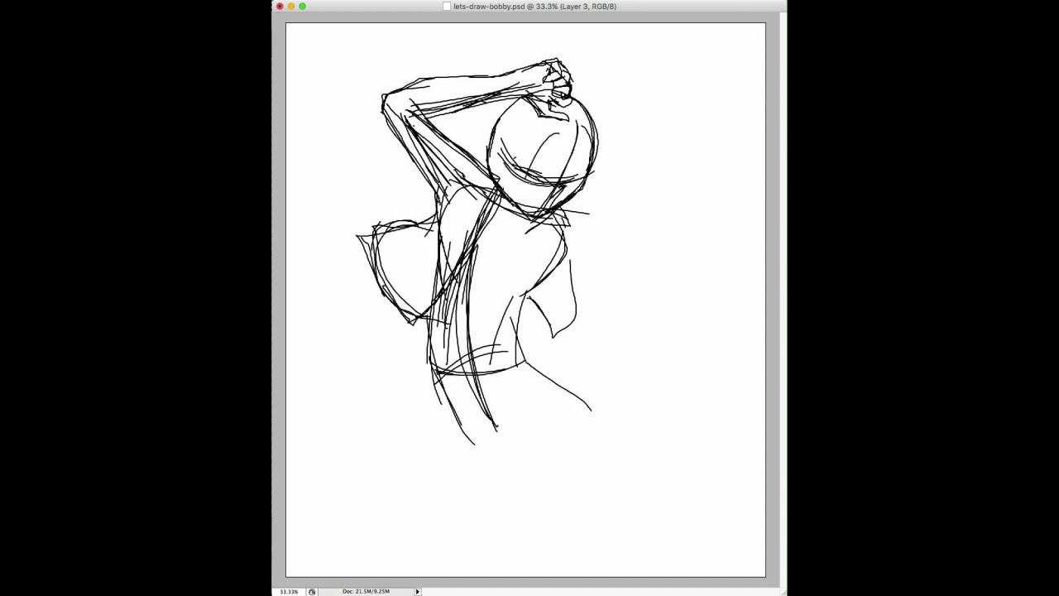
Step: Sketch the hip curve and the long diagonal leg on the raised-arm side, outlining both edges
mouse_move(430, 364)
mouse_down()
mouse_move(449, 455)
mouse_move(525, 478)
mouse_up()
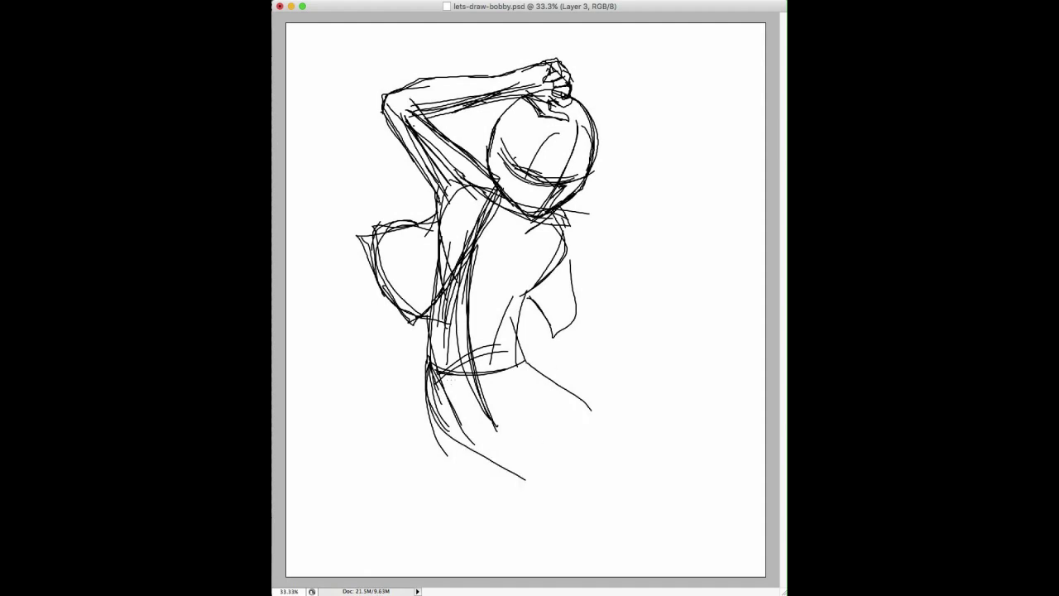
drag(427, 368, 331, 526)
drag(406, 404, 302, 567)
drag(413, 408, 307, 558)
drag(452, 459, 367, 571)
mouse_move(493, 412)
mouse_down()
mouse_move(338, 572)
mouse_move(355, 560)
mouse_up()
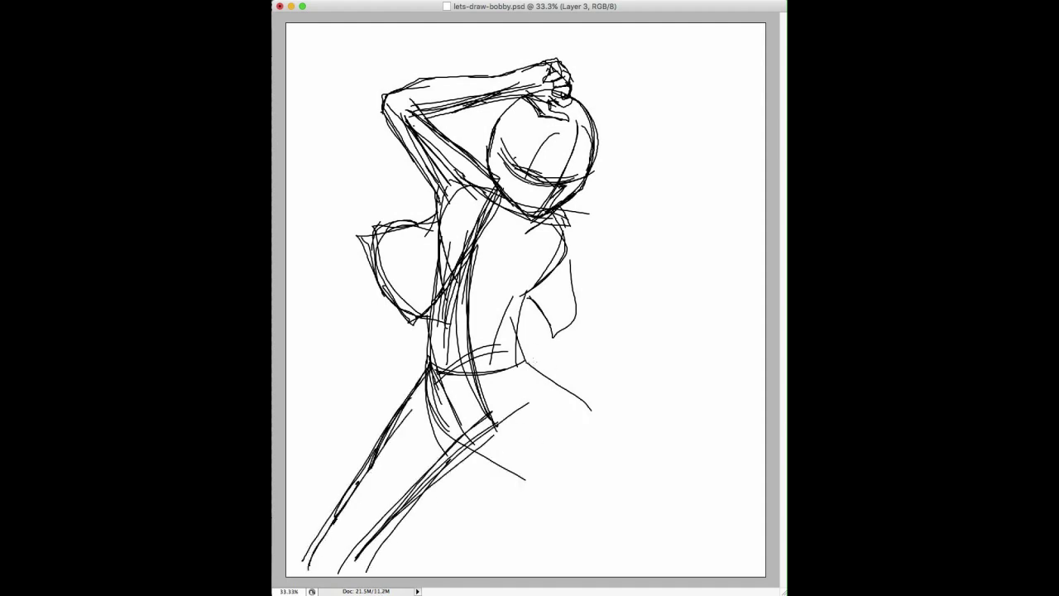
Step: Sketch the opposite thigh stretching outward from the hip, with its upper and lower contours
drag(536, 364, 609, 412)
drag(554, 379, 620, 432)
drag(488, 440, 627, 499)
drag(628, 494, 599, 531)
drag(501, 443, 655, 512)
drag(554, 465, 675, 517)
drag(584, 399, 708, 496)
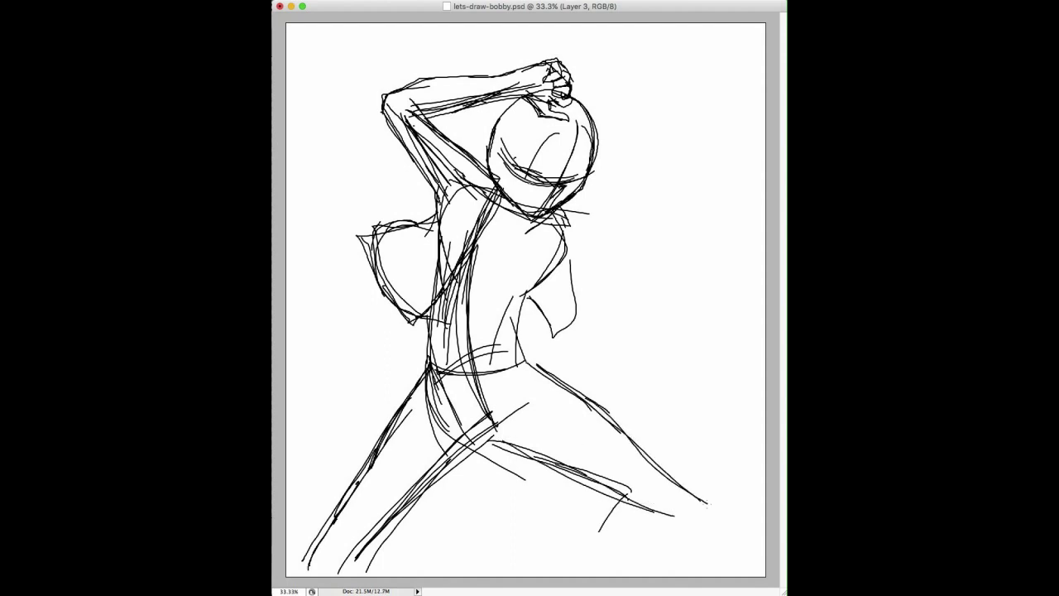
Step: Sketch the bent knee and the start of the lower leg at the end of the outstretched thigh
drag(614, 427, 714, 495)
drag(715, 497, 685, 567)
drag(635, 506, 694, 569)
drag(650, 512, 710, 571)
drag(703, 490, 735, 565)
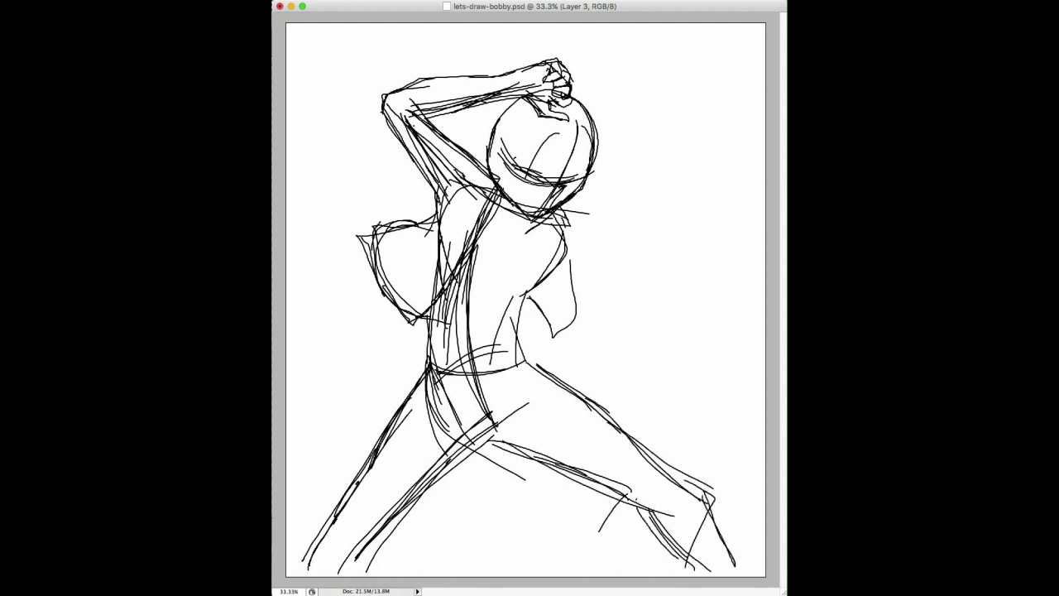
drag(629, 433, 701, 497)
Step: Add a waistline stroke and sketch the neck, collarbone and chest contours inside the torso
mouse_move(427, 354)
mouse_down()
mouse_move(463, 373)
mouse_move(524, 360)
mouse_up()
drag(547, 278, 521, 306)
drag(563, 237, 546, 277)
drag(492, 210, 521, 251)
mouse_move(557, 232)
mouse_down()
mouse_move(530, 246)
mouse_move(499, 294)
mouse_up()
drag(454, 279, 487, 295)
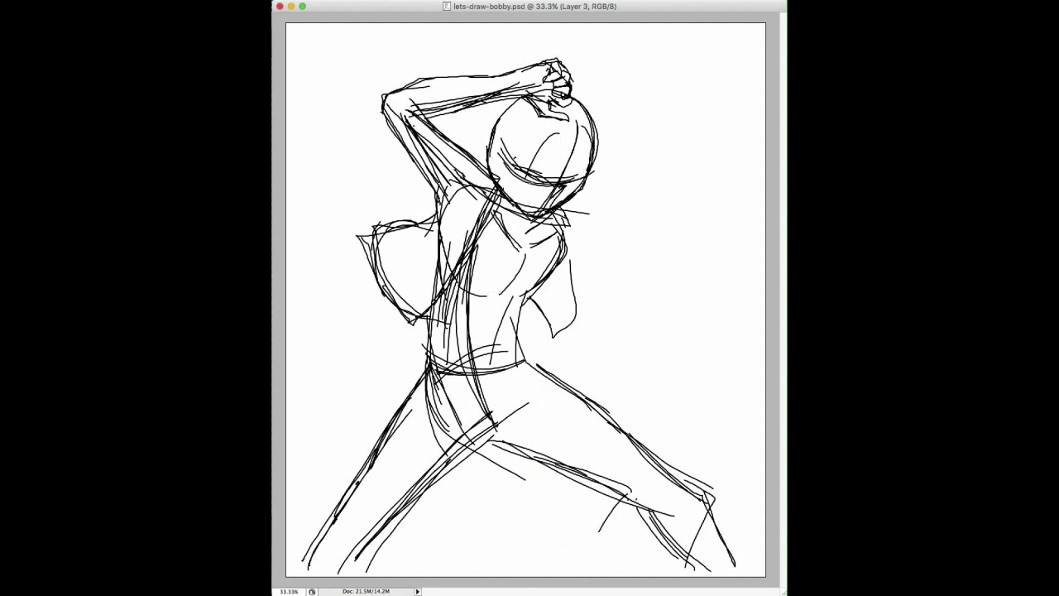
Step: Draw scalloped fringe from the raised shoulder down the jacket's edge and along the hem of the opposite flap
drag(478, 146, 488, 176)
mouse_move(462, 165)
mouse_down()
mouse_move(490, 176)
mouse_move(490, 207)
mouse_up()
drag(475, 202, 496, 220)
drag(402, 324, 478, 218)
mouse_move(430, 310)
mouse_down()
mouse_move(400, 328)
mouse_move(460, 272)
mouse_move(505, 200)
mouse_move(412, 339)
mouse_up()
mouse_move(523, 297)
mouse_down()
mouse_move(556, 324)
mouse_move(574, 284)
mouse_move(569, 240)
mouse_up()
Step: Draw a cuff around the raised wrist and darken the contours of the forearm, elbow and upper arm
mouse_move(526, 71)
mouse_down()
mouse_move(508, 101)
mouse_move(531, 104)
mouse_up()
mouse_move(510, 69)
mouse_down()
mouse_move(524, 68)
mouse_move(482, 107)
mouse_move(450, 112)
mouse_up()
drag(424, 103, 476, 158)
mouse_move(422, 109)
mouse_down()
mouse_move(450, 138)
mouse_move(472, 103)
mouse_move(386, 100)
mouse_up()
drag(384, 97, 421, 168)
drag(402, 134, 445, 190)
Step: Extend the scalloped fringe down the far shoulder and draw a belt with an oval buckle at the waist
drag(579, 192, 580, 265)
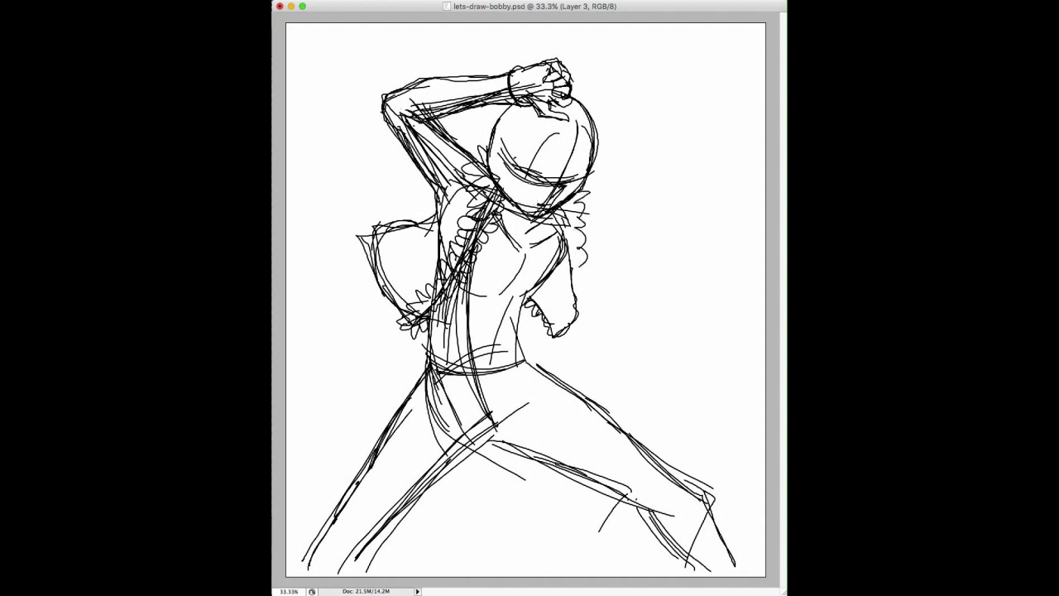
drag(513, 166, 547, 181)
mouse_move(417, 338)
mouse_down()
mouse_move(439, 328)
mouse_move(516, 338)
mouse_up()
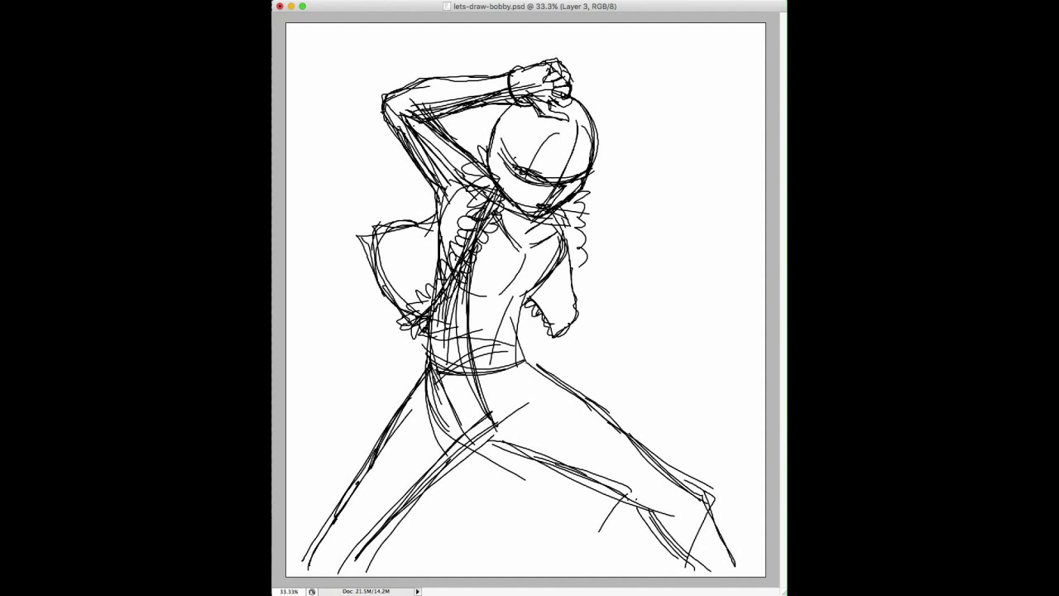
mouse_move(420, 364)
mouse_down()
mouse_move(495, 379)
mouse_move(485, 374)
mouse_move(519, 362)
mouse_up()
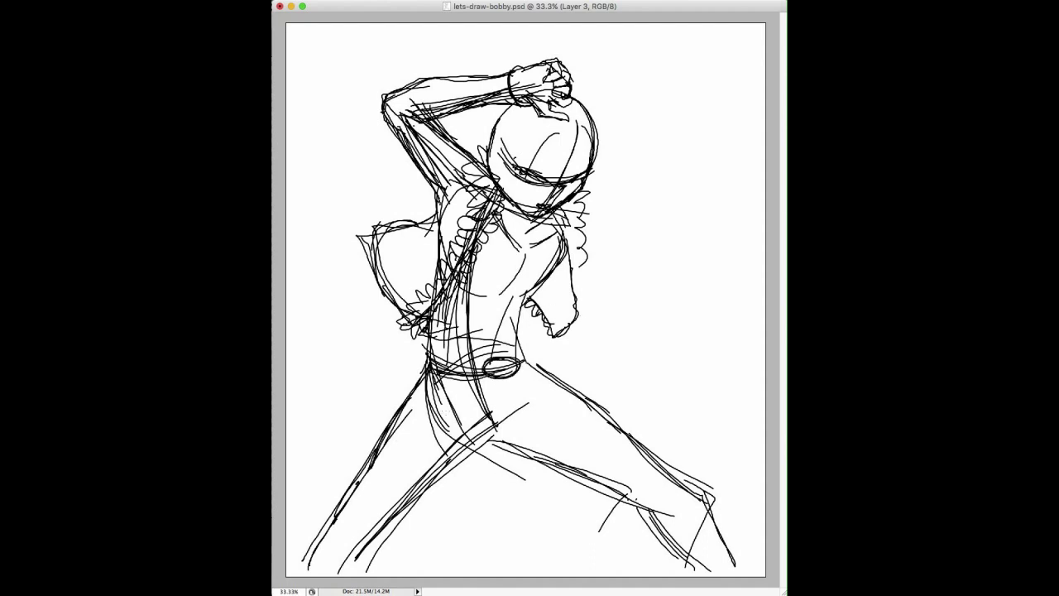
Step: Sketch the sleeve contours and hanging strands running down from the far shoulder
drag(557, 268, 536, 310)
drag(571, 231, 591, 294)
mouse_move(579, 223)
mouse_down()
mouse_move(604, 296)
mouse_move(586, 297)
mouse_up()
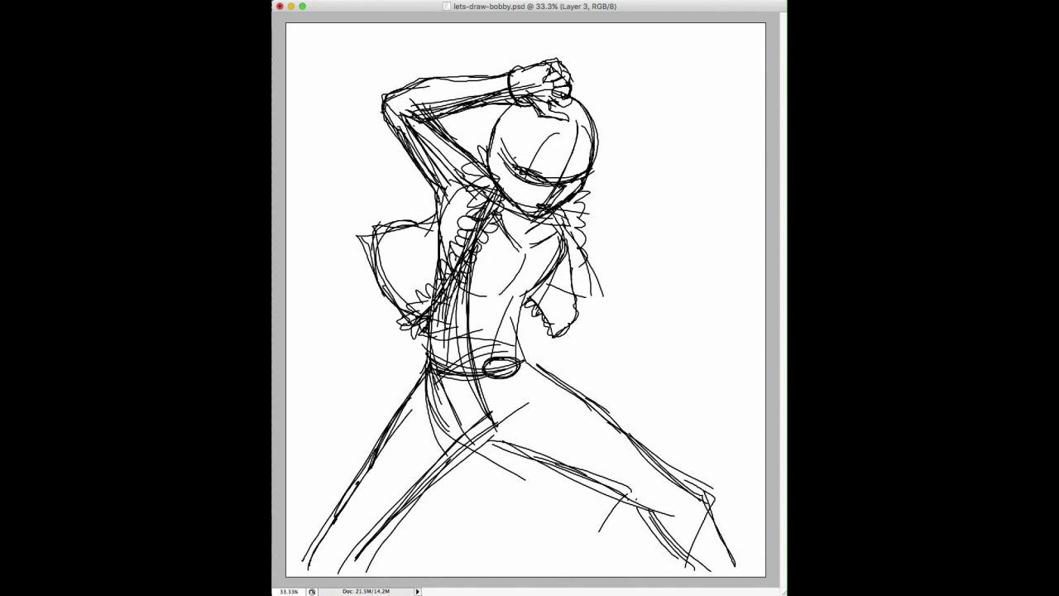
mouse_move(566, 206)
mouse_down()
mouse_move(590, 250)
mouse_move(580, 248)
mouse_up()
mouse_move(569, 217)
mouse_down()
mouse_move(554, 266)
mouse_move(583, 266)
mouse_up()
drag(584, 253, 598, 288)
Step: Add fringe and contour strokes on the chest and sketch flowing lines trailing outward from the far shoulder
drag(450, 251, 462, 260)
drag(485, 253, 450, 283)
drag(456, 286, 493, 273)
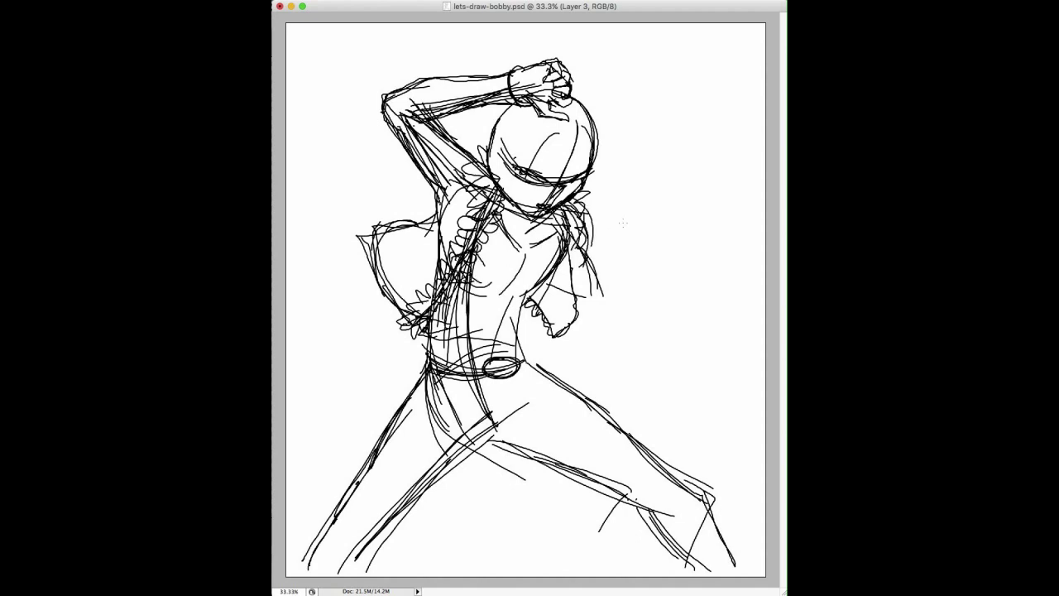
drag(546, 232, 648, 202)
drag(566, 237, 621, 219)
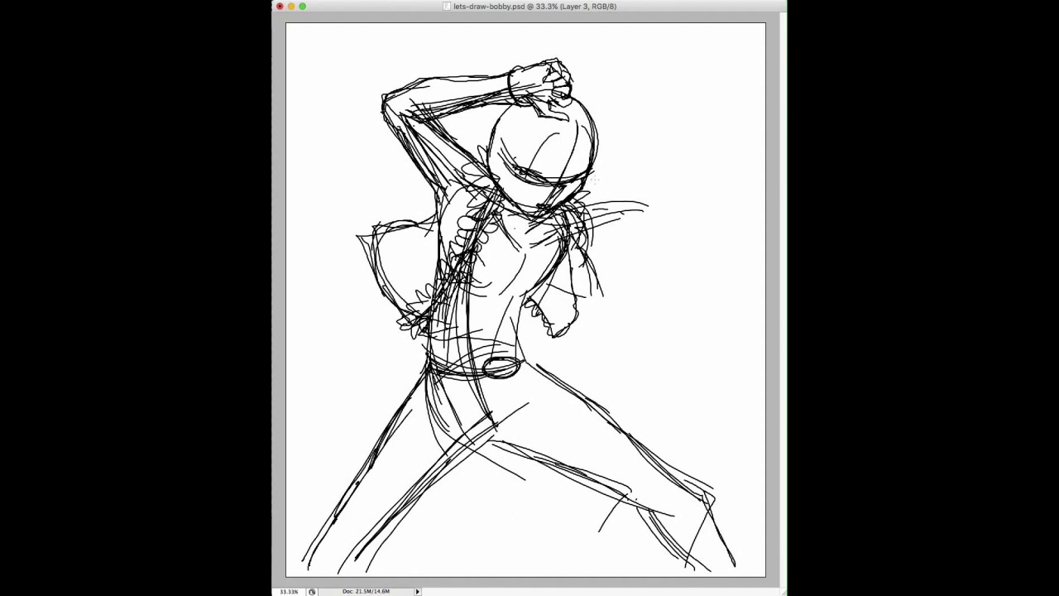
Step: Darken both contours of the diagonal leg and sketch a curved band and flared edges near its lower end
drag(430, 360, 372, 448)
drag(422, 368, 342, 491)
drag(401, 405, 345, 495)
drag(488, 437, 379, 528)
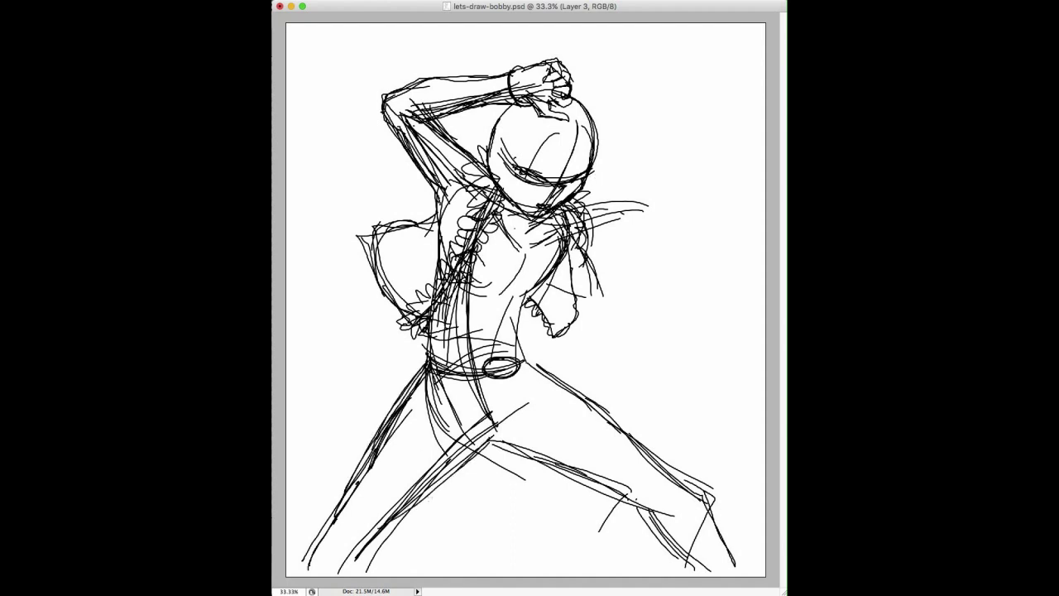
drag(452, 475, 360, 561)
mouse_move(328, 540)
mouse_down()
mouse_move(355, 564)
mouse_move(366, 556)
mouse_up()
drag(319, 541, 299, 575)
drag(377, 554, 357, 576)
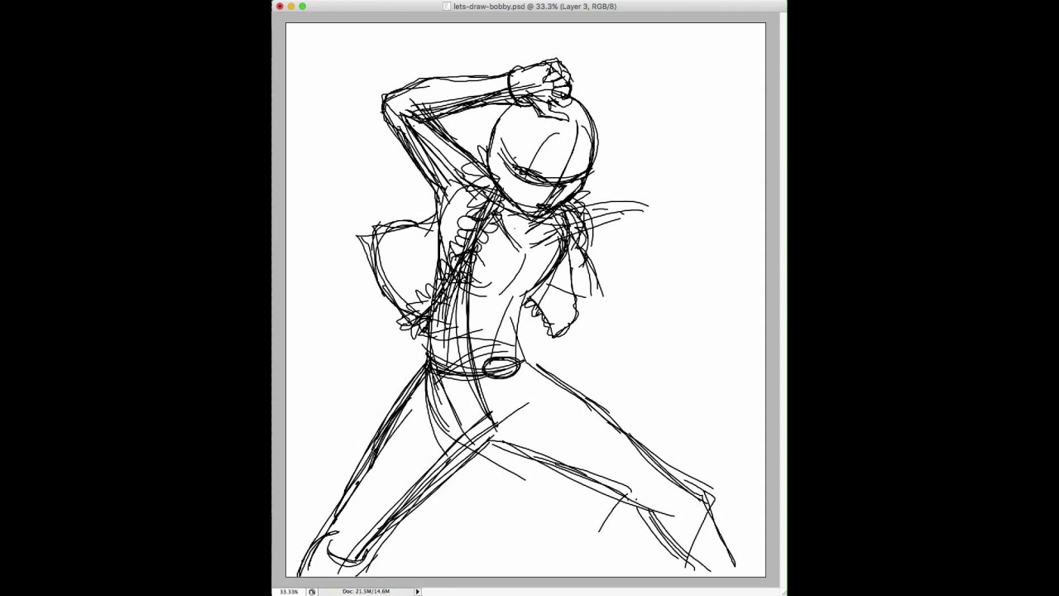
Step: Sketch a large loop hanging from the belt beside the hip and passing behind the diagonal leg
mouse_move(427, 357)
mouse_down()
mouse_move(337, 448)
mouse_move(482, 377)
mouse_up()
drag(400, 434, 457, 459)
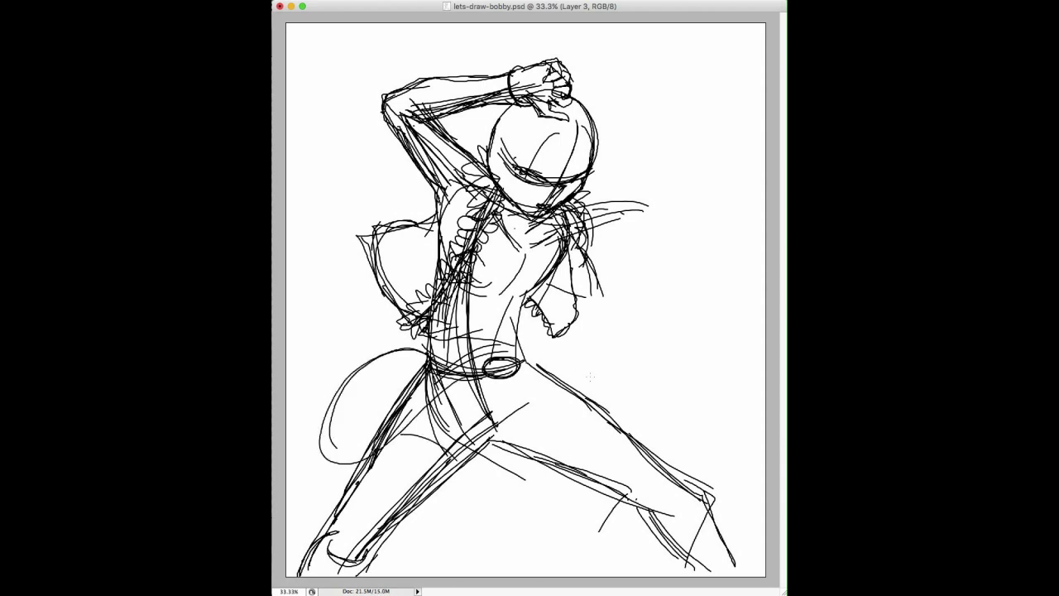
Step: Sketch arched contours across the face and strands sweeping down past the side of the head
mouse_move(571, 137)
mouse_down()
mouse_move(504, 204)
mouse_move(529, 159)
mouse_up()
mouse_move(540, 149)
mouse_down()
mouse_move(493, 195)
mouse_move(477, 196)
mouse_up()
drag(506, 161, 467, 184)
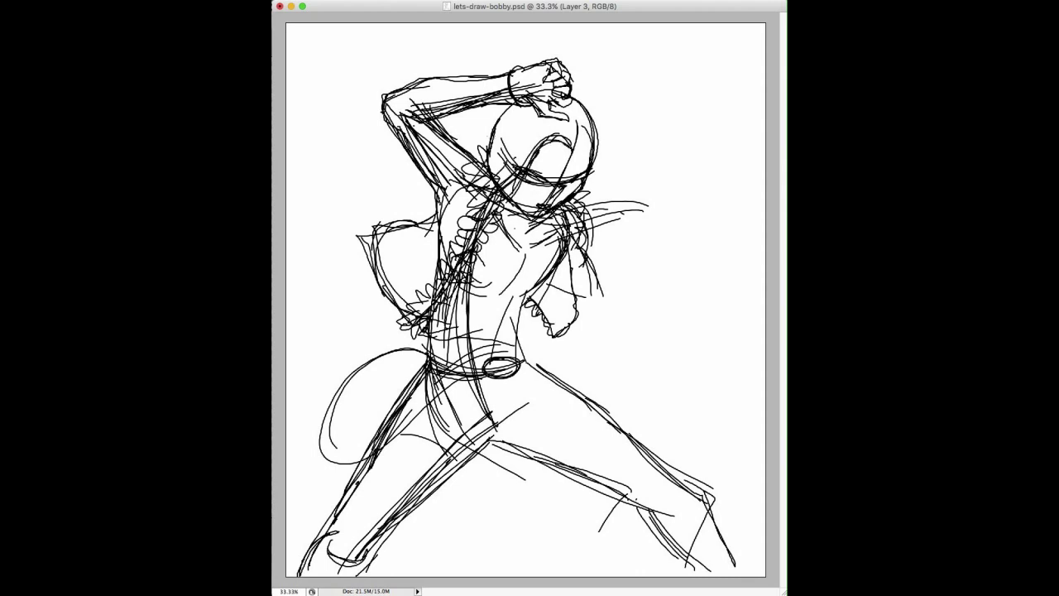
drag(498, 134, 465, 175)
Step: Sketch the hair falling down both sides of the head and curved strokes framing the eye area
mouse_move(508, 105)
mouse_down()
mouse_move(488, 145)
mouse_move(562, 145)
mouse_move(569, 174)
mouse_up()
drag(566, 164, 590, 157)
drag(593, 161, 602, 217)
drag(612, 133, 601, 193)
drag(571, 91, 609, 149)
drag(510, 102, 475, 159)
mouse_move(478, 163)
mouse_down()
mouse_move(457, 176)
mouse_move(499, 211)
mouse_move(542, 154)
mouse_up()
mouse_move(543, 152)
mouse_down()
mouse_move(568, 169)
mouse_move(592, 164)
mouse_up()
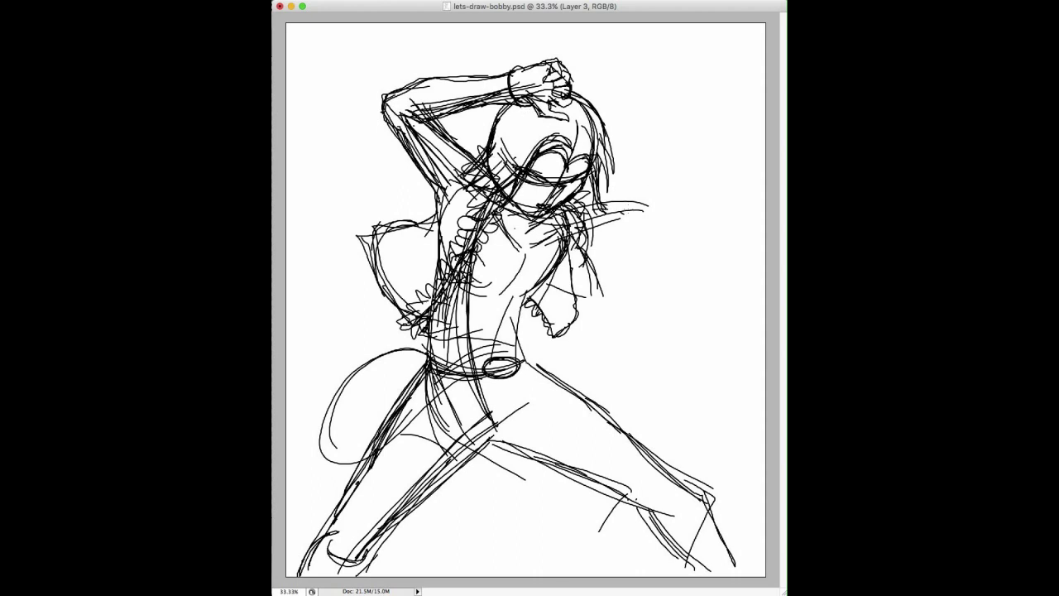
Step: Draw thin hanging lines from the neck onto the chest and small scallops along the top of the hip loop
drag(507, 204, 516, 230)
drag(511, 213, 515, 284)
drag(418, 349, 359, 369)
Step: Sketch the trouser crotch, front seam and fold lines, and darken the side contour of the waist
mouse_move(489, 440)
mouse_down()
mouse_move(521, 412)
mouse_move(526, 387)
mouse_move(515, 437)
mouse_up()
drag(514, 439, 557, 455)
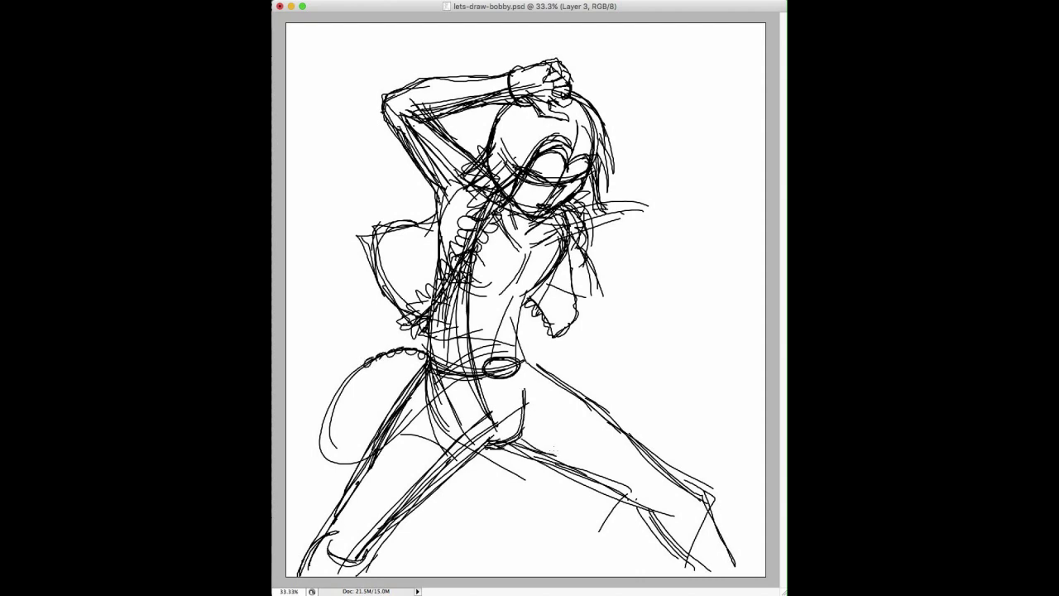
drag(507, 375, 511, 435)
mouse_move(463, 398)
mouse_down()
mouse_move(494, 430)
mouse_move(489, 419)
mouse_up()
drag(540, 391, 524, 414)
drag(517, 330, 522, 359)
mouse_move(525, 305)
mouse_down()
mouse_move(524, 358)
mouse_move(526, 302)
mouse_up()
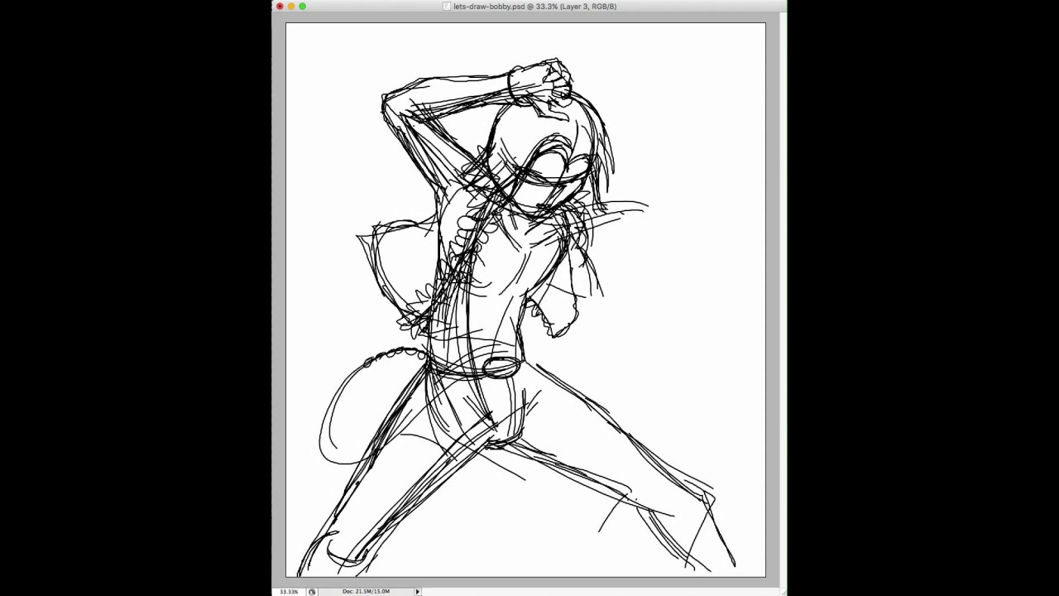
Step: Sketch the lowered far arm passing behind the outstretched thigh and start its hand below the thigh
drag(579, 245, 575, 286)
drag(556, 343, 554, 377)
drag(578, 224, 574, 278)
drag(558, 336, 557, 375)
drag(584, 263, 572, 369)
drag(550, 326, 549, 374)
drag(579, 359, 582, 396)
mouse_move(569, 471)
mouse_down()
mouse_move(556, 497)
mouse_move(569, 493)
mouse_up()
mouse_move(566, 483)
mouse_down()
mouse_move(596, 490)
mouse_move(567, 494)
mouse_up()
Step: Draw the guitar neck as long parallel diagonal lines crossing the outstretched leg near the knee
drag(649, 453, 717, 416)
drag(662, 441, 691, 421)
drag(676, 441, 713, 414)
drag(525, 533, 699, 422)
drag(525, 540, 716, 424)
drag(541, 539, 720, 424)
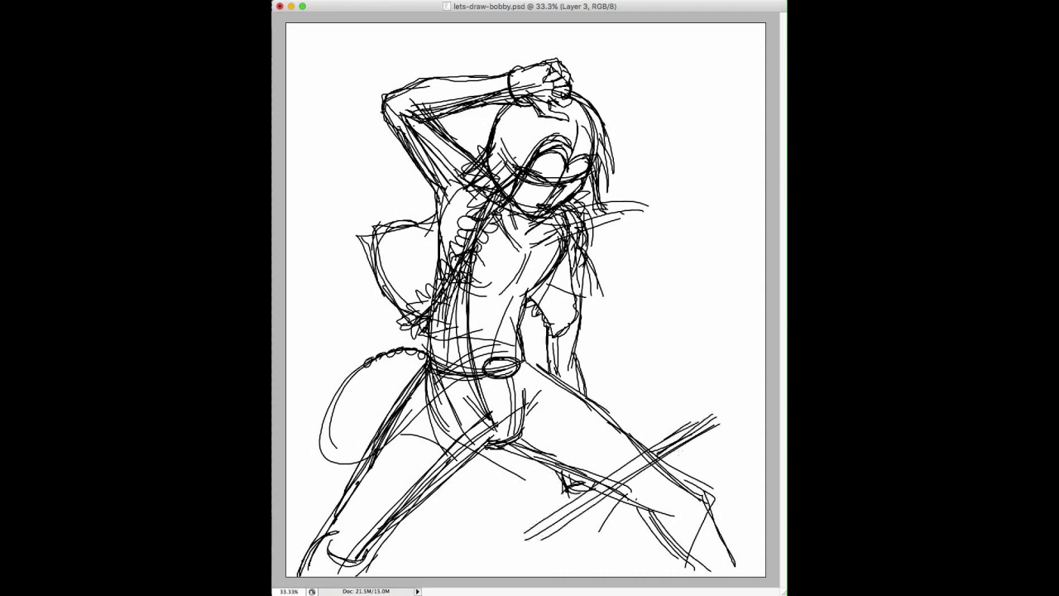
Step: Sketch the fingers of the lowered hand gripping the guitar neck below the thigh
drag(562, 491, 600, 507)
drag(596, 489, 606, 505)
drag(590, 502, 599, 511)
Step: Darken the edges of the guitar neck and outline the angular headstock at its upper end
drag(520, 537, 569, 503)
drag(527, 548, 607, 498)
drag(565, 527, 618, 490)
mouse_move(643, 451)
mouse_down()
mouse_move(759, 398)
mouse_move(713, 402)
mouse_up()
mouse_move(715, 402)
mouse_down()
mouse_move(702, 418)
mouse_move(750, 389)
mouse_up()
Step: Sketch the curved outline of the guitar body around the lower end of the neck
drag(489, 519, 543, 538)
drag(539, 541, 551, 570)
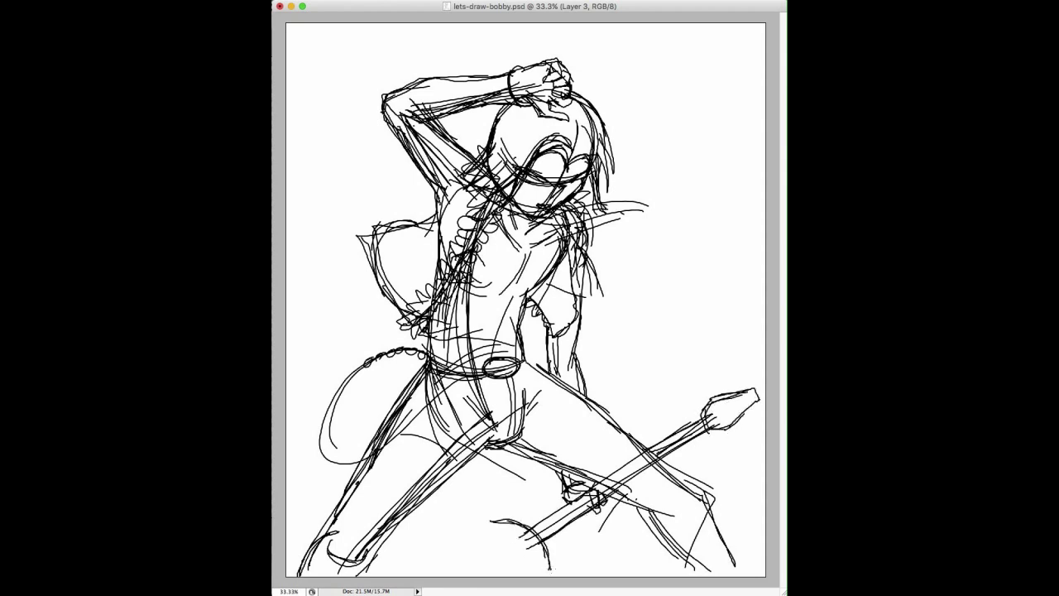
drag(470, 520, 554, 569)
mouse_move(488, 511)
mouse_down()
mouse_move(556, 567)
mouse_move(447, 545)
mouse_up()
mouse_move(443, 558)
mouse_down()
mouse_move(552, 546)
mouse_move(556, 575)
mouse_up()
mouse_move(461, 521)
mouse_down()
mouse_move(440, 562)
mouse_move(514, 512)
mouse_up()
mouse_move(440, 547)
mouse_down()
mouse_move(429, 576)
mouse_move(470, 514)
mouse_up()
Step: Extend the guitar neck and strings across the body, and add the sound hole and darker body edges
drag(451, 577, 606, 496)
drag(595, 490, 607, 482)
drag(661, 446, 702, 423)
mouse_move(439, 558)
mouse_down()
mouse_move(407, 578)
mouse_move(444, 560)
mouse_up()
drag(407, 574, 524, 518)
drag(452, 577, 502, 558)
drag(463, 577, 552, 539)
drag(556, 549, 556, 578)
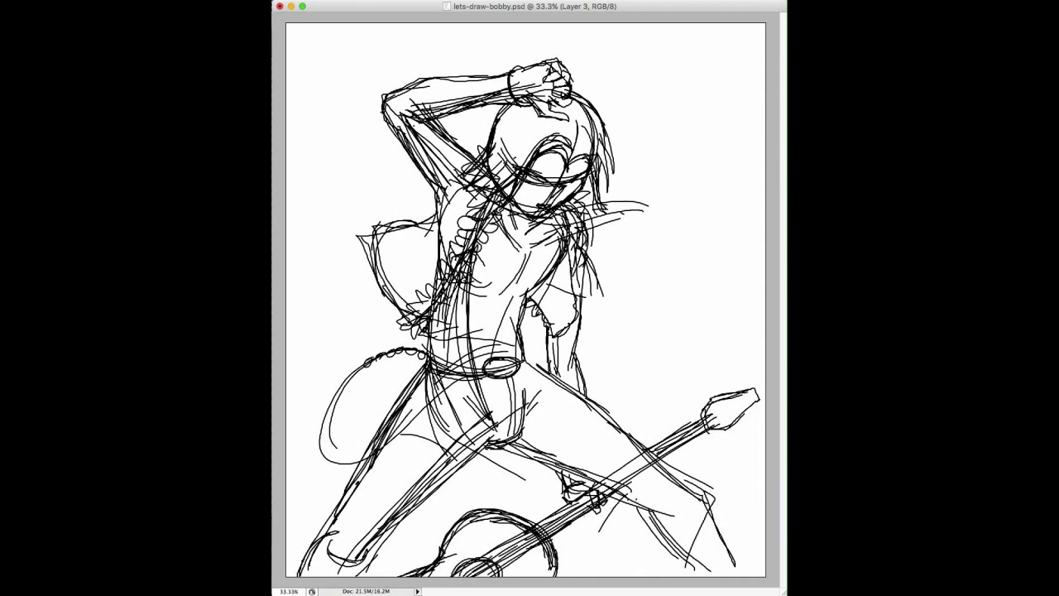
Step: Add the last finger gripping the guitar neck and darken the outer edge of the lowered arm
drag(581, 520, 590, 505)
drag(585, 344, 584, 386)
drag(587, 267, 578, 352)
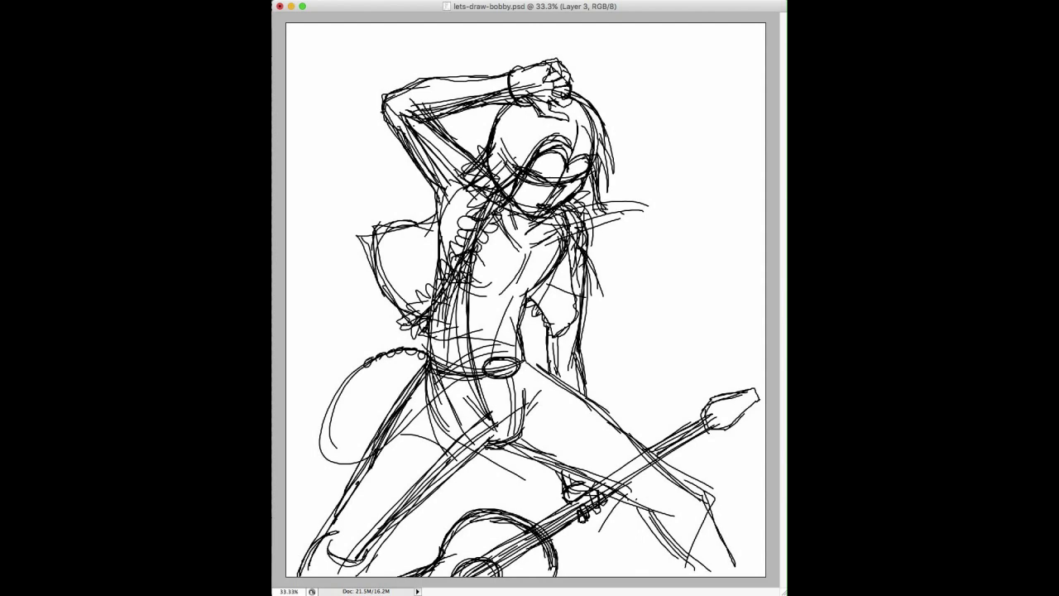
Step: Rough in a feathered wing behind the raised arm and start the opposite wing beyond the hair
drag(381, 143, 413, 179)
mouse_move(617, 147)
mouse_down()
mouse_move(679, 147)
mouse_move(703, 181)
mouse_up()
drag(415, 165, 307, 150)
mouse_move(384, 140)
mouse_down()
mouse_move(306, 154)
mouse_move(368, 169)
mouse_up()
drag(344, 176, 303, 181)
drag(384, 201, 431, 223)
drag(388, 204, 308, 242)
Step: Complete the opposite wing's outline, add feather strokes to both wings, and save the drawing
mouse_move(615, 142)
mouse_down()
mouse_move(641, 115)
mouse_move(761, 160)
mouse_up()
mouse_move(626, 197)
mouse_down()
mouse_move(593, 215)
mouse_move(744, 255)
mouse_move(710, 247)
mouse_up()
drag(764, 174, 645, 218)
drag(647, 157, 691, 168)
drag(364, 203, 306, 225)
drag(354, 230, 299, 251)
mouse_move(309, 200)
mouse_down()
mouse_move(288, 206)
mouse_move(315, 510)
mouse_up()
key(super+z)
key(super+s)
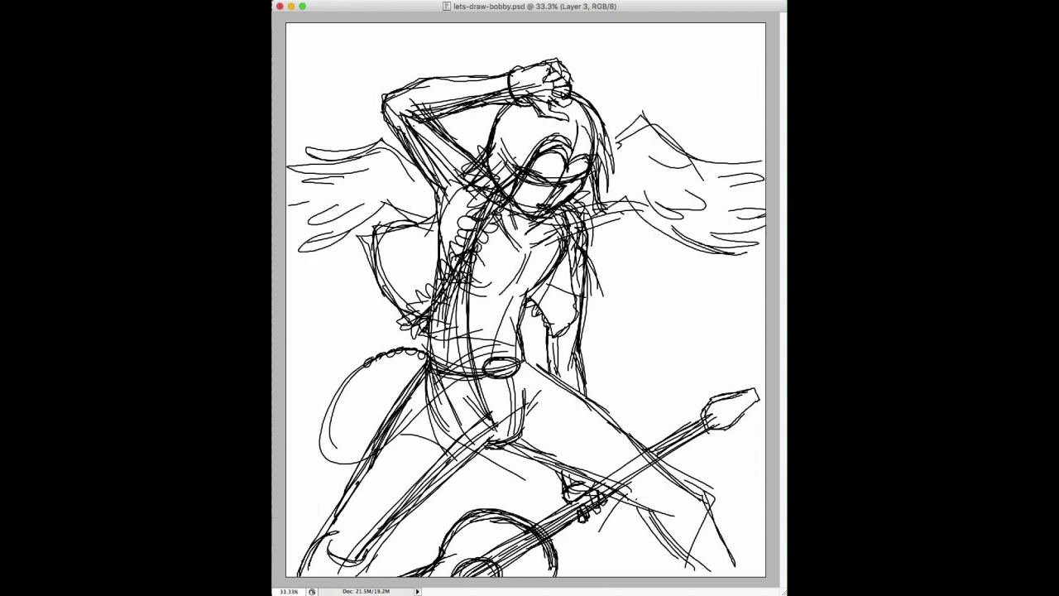
Step: Create a new layer for the line art and fade the rough sketch to grey at 50% opacity
key(super+shift+n)
key(Return)
key(5)
key(super+BackSpace)
key(super+[)
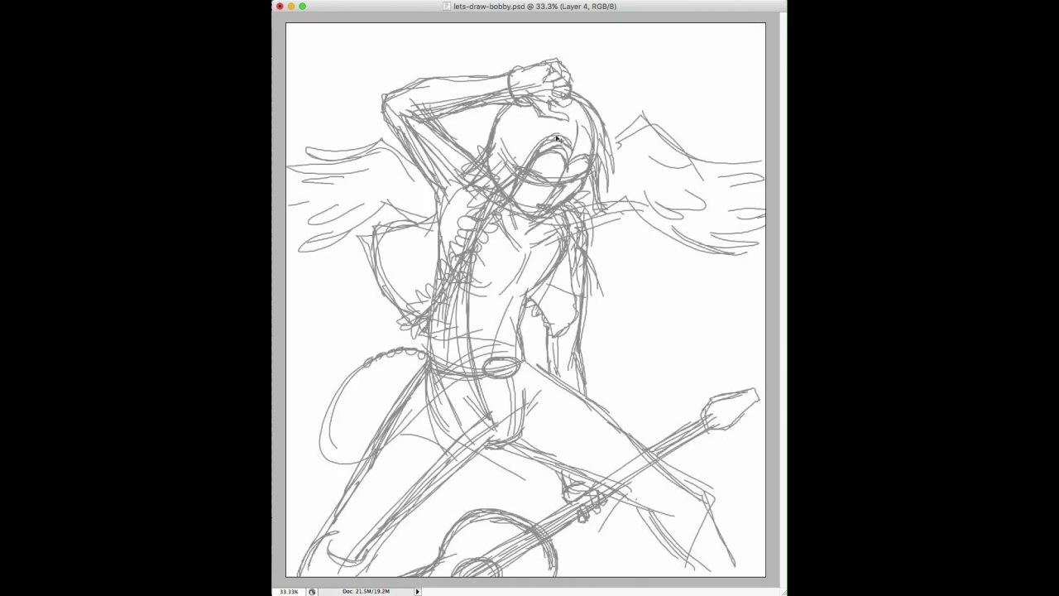
Step: Ink the hair in clean black lines, with jagged side strands and a parted fringe over the forehead
key(super+equal)
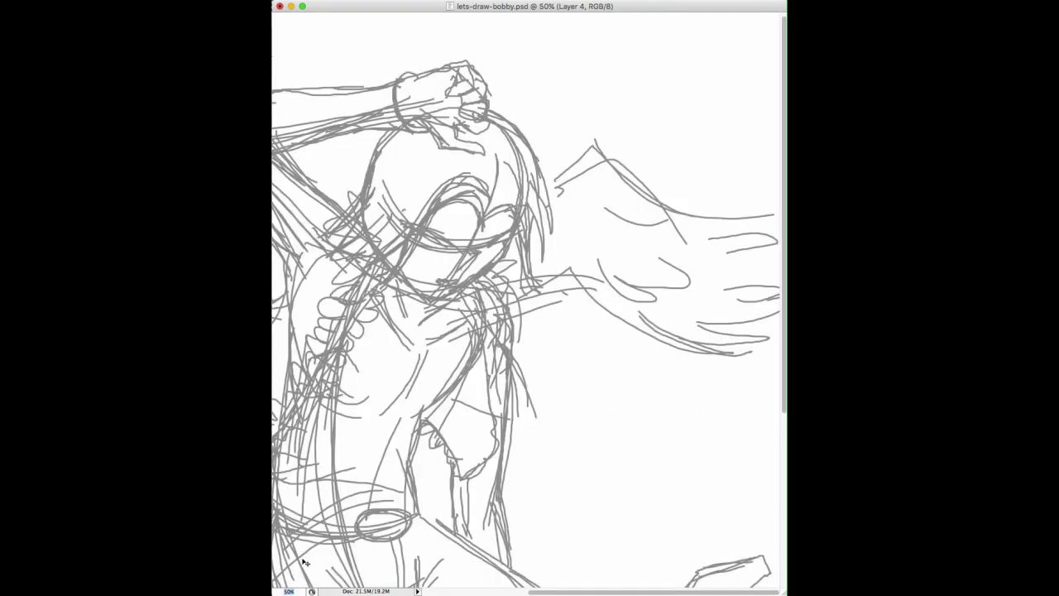
key(super+equal)
text(33)
drag(294, 591, 280, 589)
key(Return)
text(44)
key(Return)
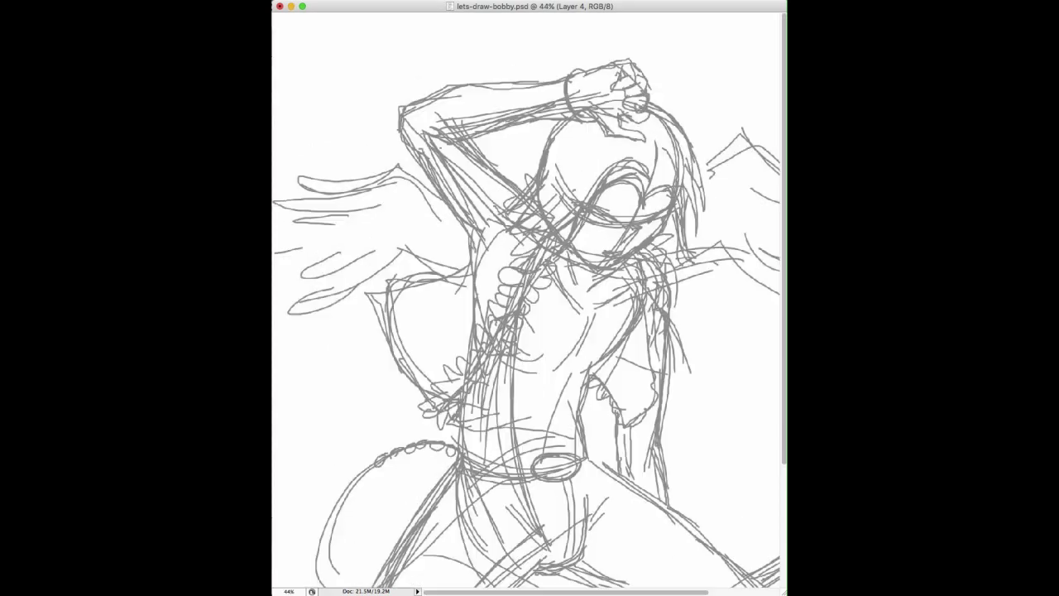
mouse_move(563, 119)
mouse_down()
mouse_move(510, 212)
mouse_move(512, 229)
mouse_up()
mouse_move(512, 229)
mouse_down()
mouse_move(553, 199)
mouse_move(528, 241)
mouse_up()
mouse_move(528, 241)
mouse_down()
mouse_move(558, 216)
mouse_move(536, 246)
mouse_up()
drag(536, 246, 583, 212)
mouse_move(577, 218)
mouse_down()
mouse_move(553, 259)
mouse_move(608, 186)
mouse_move(682, 247)
mouse_move(685, 197)
mouse_move(702, 177)
mouse_up()
Step: Ink the raised fist's thumb, fingers and palm, together with the cuff around its wrist
mouse_move(573, 114)
mouse_down()
mouse_move(600, 113)
mouse_move(605, 134)
mouse_move(644, 139)
mouse_move(648, 113)
mouse_move(622, 101)
mouse_up()
key(super+z)
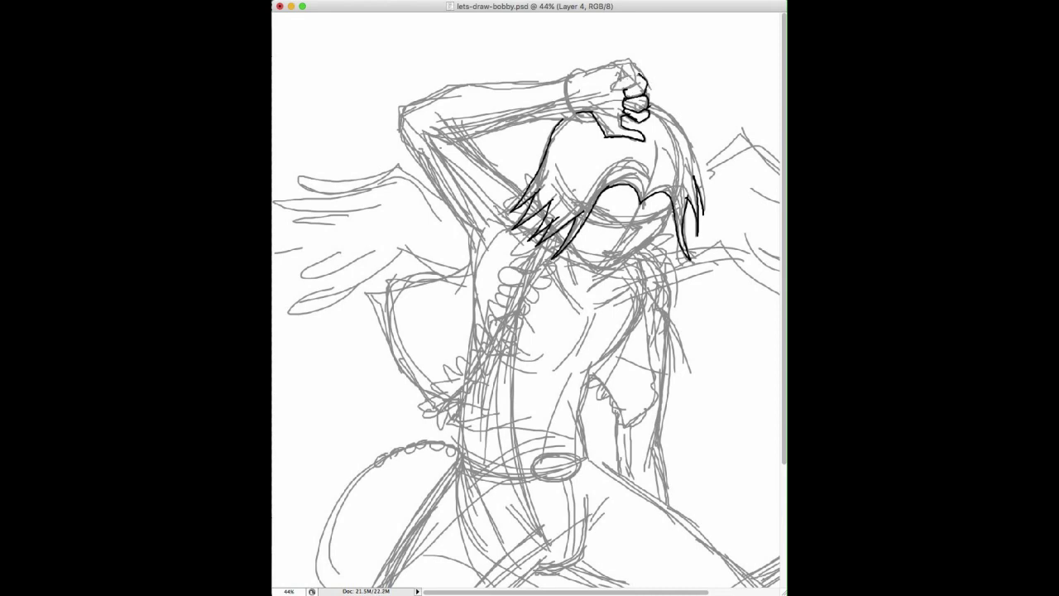
mouse_move(628, 76)
mouse_down()
mouse_move(614, 88)
mouse_move(619, 61)
mouse_move(617, 105)
mouse_move(606, 105)
mouse_up()
key(super+z)
drag(568, 75, 589, 121)
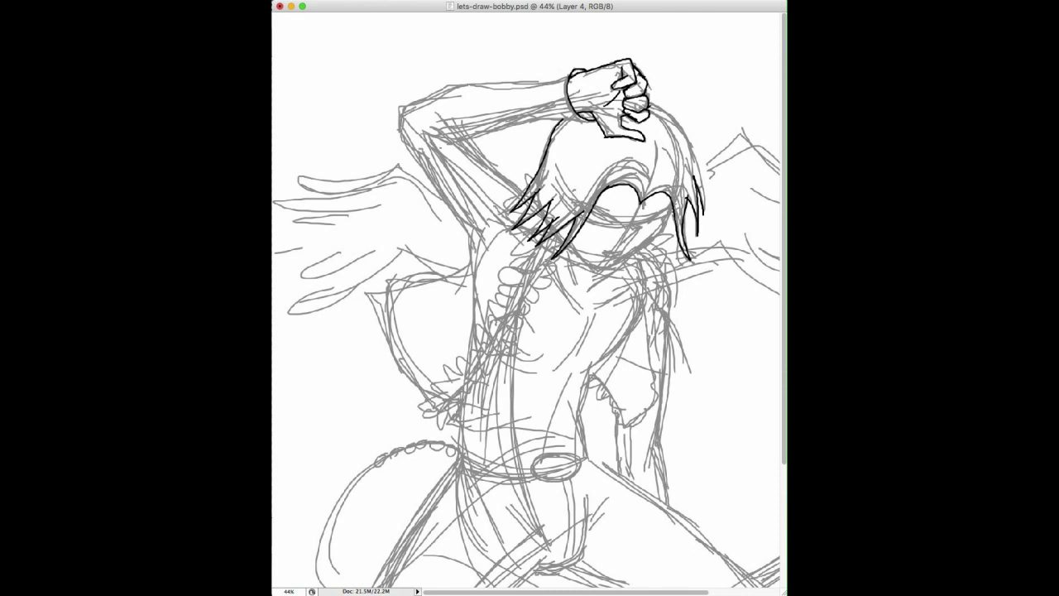
Step: Ink the raised arm with the scalloped jacket trim below it, and outline the jaw and near eye
mouse_move(570, 75)
mouse_down()
mouse_move(402, 108)
mouse_move(398, 135)
mouse_move(473, 235)
mouse_up()
mouse_move(578, 118)
mouse_down()
mouse_move(444, 142)
mouse_move(521, 190)
mouse_move(502, 225)
mouse_move(496, 311)
mouse_move(419, 412)
mouse_move(447, 430)
mouse_move(553, 262)
mouse_move(583, 259)
mouse_move(595, 270)
mouse_move(662, 229)
mouse_up()
key(super+z)
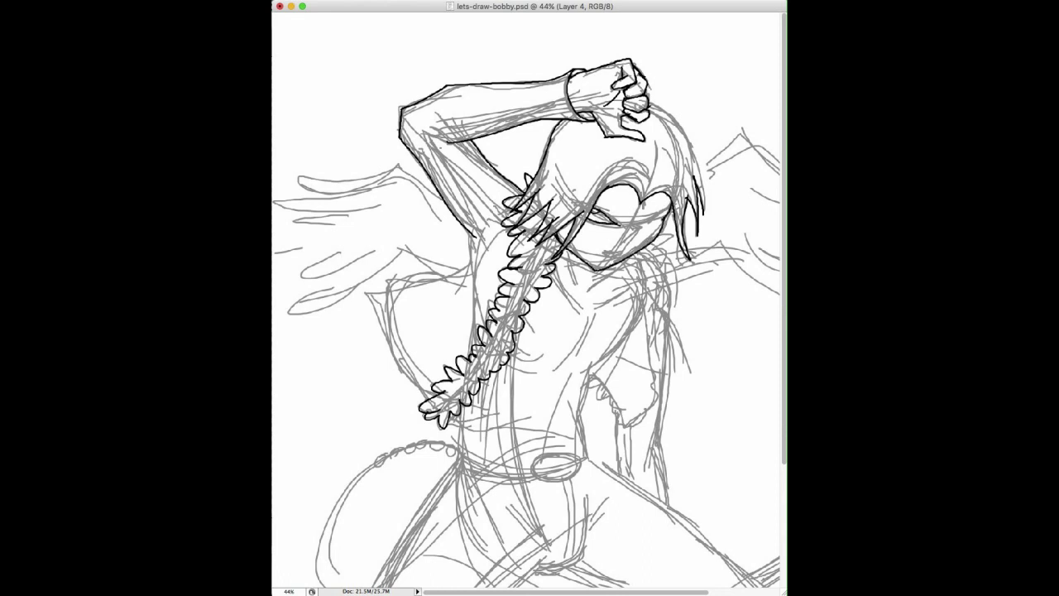
Step: Ink the remaining facial features and the neck, chest and waist contours, including the scalloped trim on the jacket's far side
mouse_move(626, 225)
mouse_down()
mouse_move(627, 246)
mouse_move(665, 216)
mouse_up()
drag(553, 269, 579, 309)
mouse_move(597, 316)
mouse_down()
mouse_move(568, 365)
mouse_move(541, 367)
mouse_move(641, 321)
mouse_up()
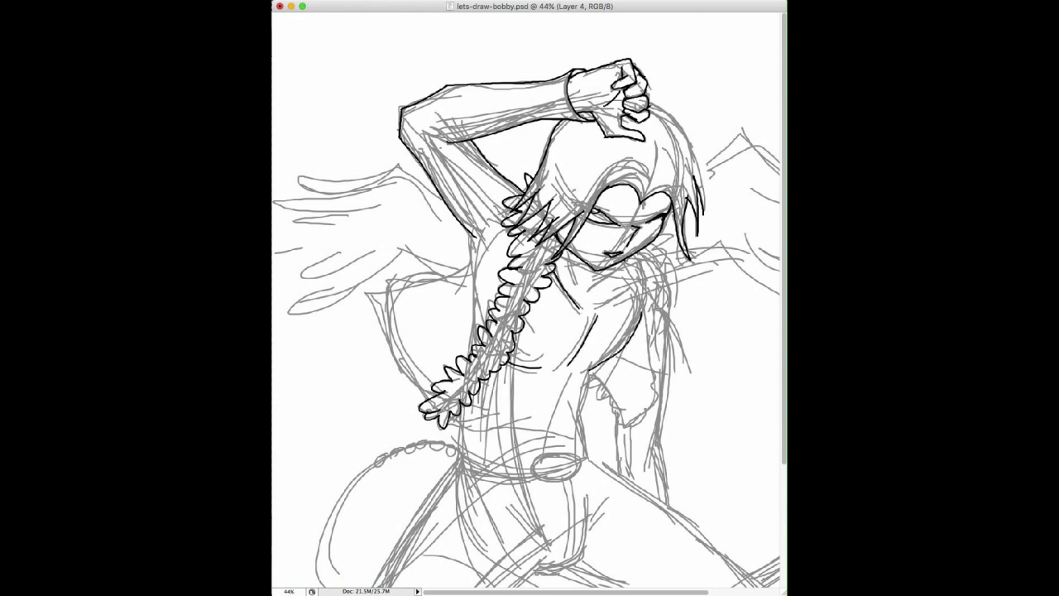
drag(629, 263, 636, 311)
mouse_move(655, 234)
mouse_down()
mouse_move(670, 316)
mouse_move(580, 419)
mouse_move(584, 457)
mouse_up()
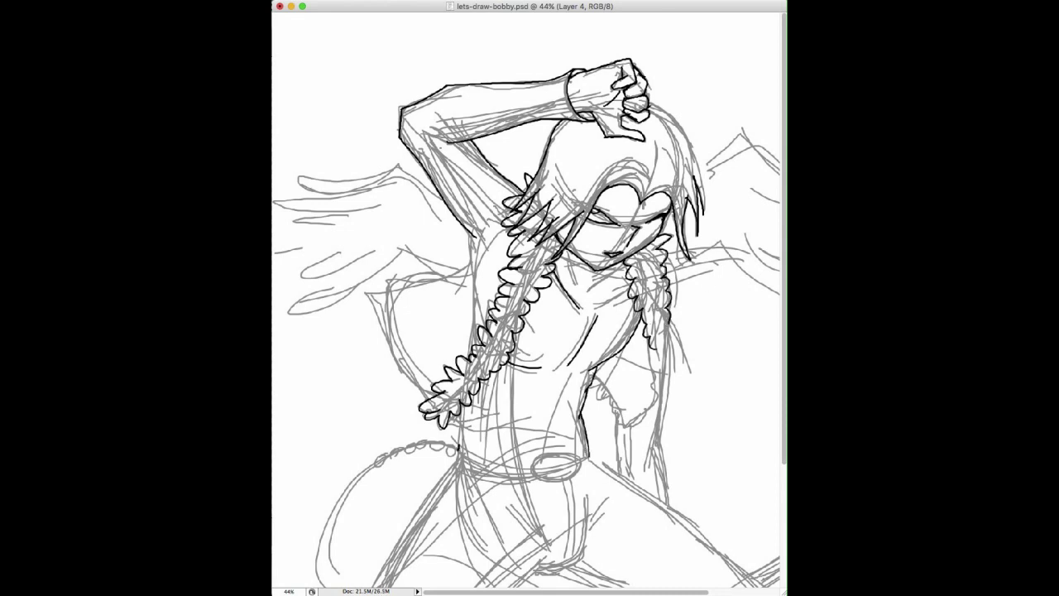
Step: Ink the near side of the waist and the belt with its large oval buckle
drag(458, 447, 463, 406)
mouse_move(576, 451)
mouse_down()
mouse_move(546, 481)
mouse_move(582, 454)
mouse_up()
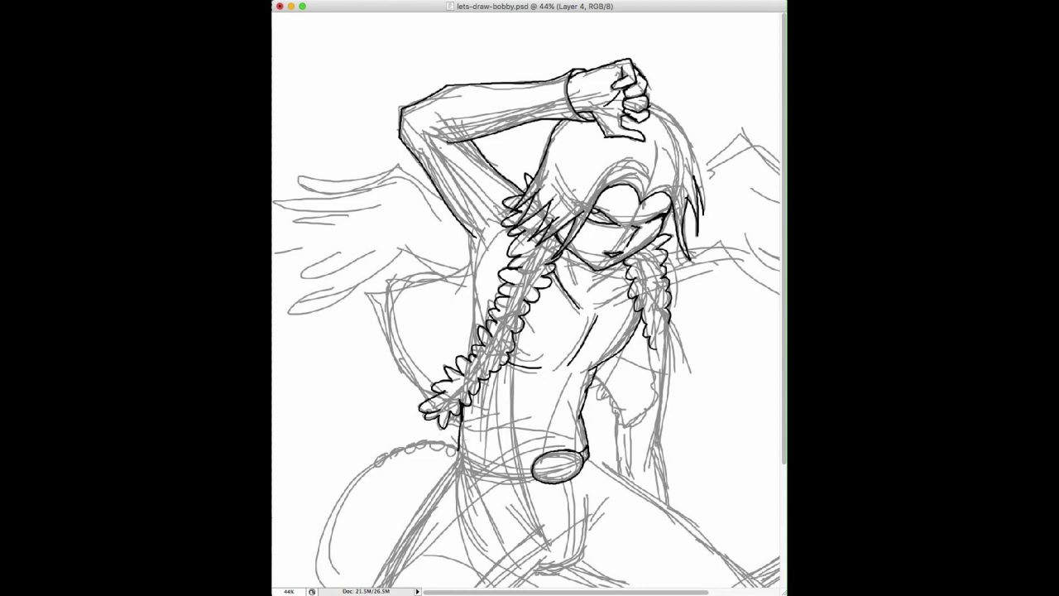
drag(460, 445, 531, 468)
drag(455, 460, 542, 481)
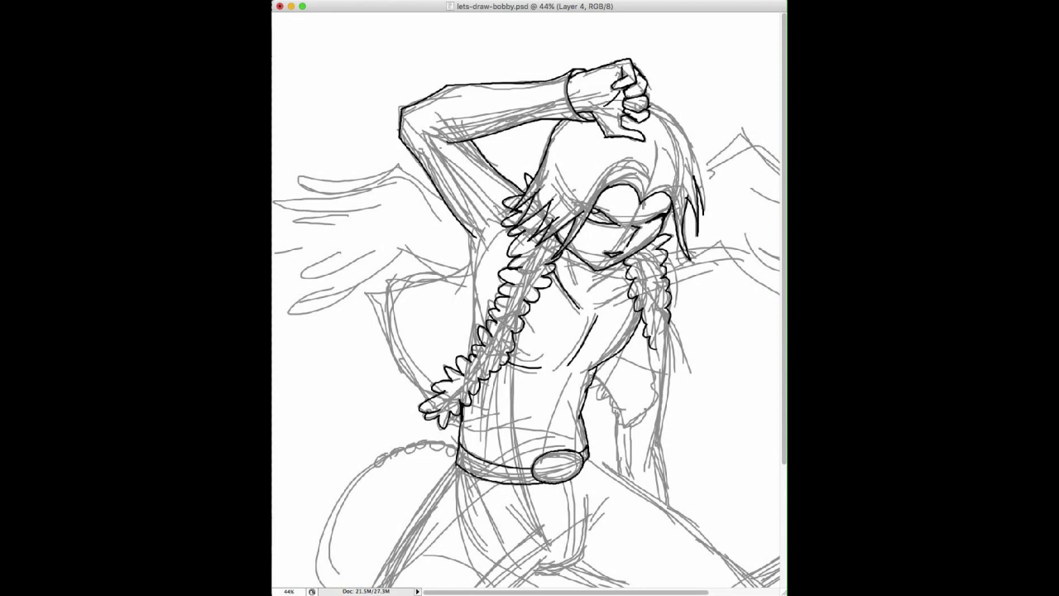
Step: Ink both edges of the near thigh, the crotch folds and the upper edge of the outstretched thigh
drag(455, 465, 386, 548)
key(super+minus)
key(super+z)
mouse_move(426, 362)
mouse_down()
mouse_move(357, 465)
mouse_move(355, 493)
mouse_move(404, 510)
mouse_move(499, 445)
mouse_move(485, 422)
mouse_up()
key(super+z)
drag(469, 391, 486, 416)
drag(539, 390, 527, 407)
mouse_move(537, 403)
mouse_down()
mouse_move(529, 413)
mouse_move(516, 382)
mouse_move(561, 382)
mouse_move(703, 483)
mouse_up()
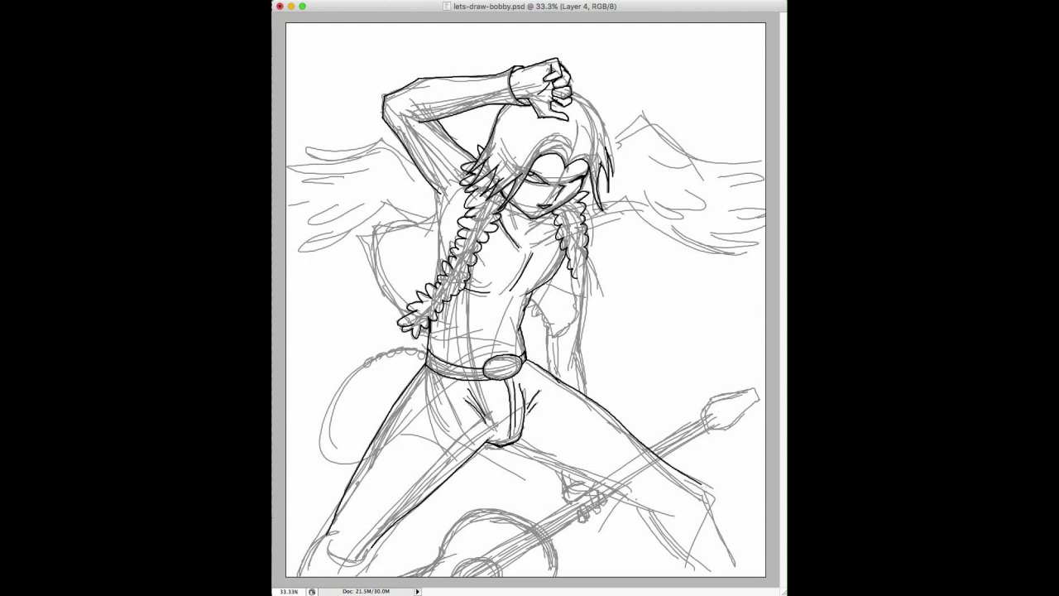
Step: Ink the outstretched leg's underside, knee and shin, and finish the near leg's lower end
mouse_move(509, 443)
mouse_down()
mouse_move(660, 521)
mouse_move(717, 577)
mouse_up()
drag(710, 498, 741, 577)
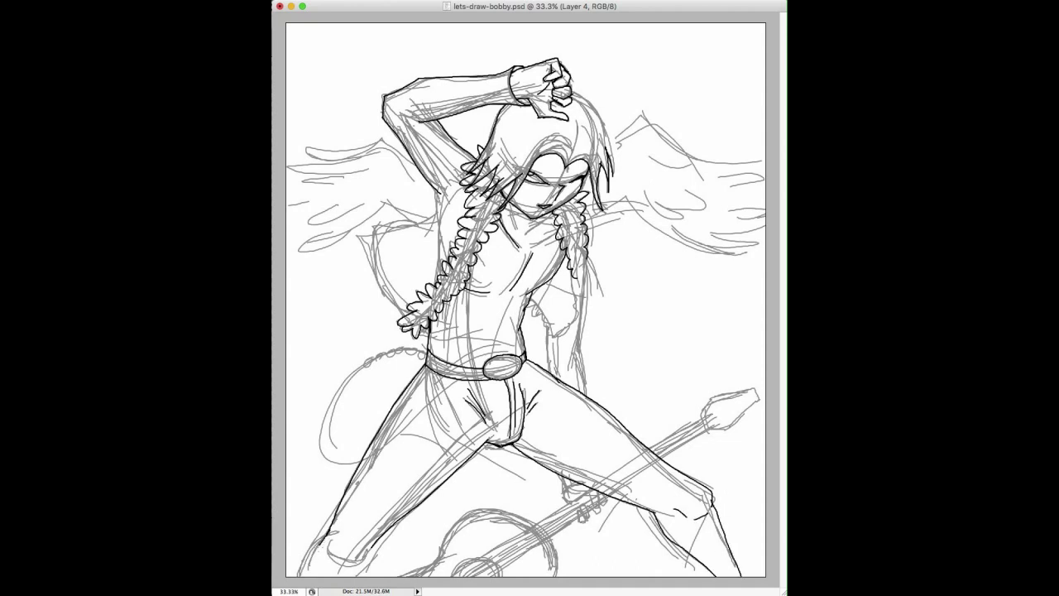
drag(321, 537, 300, 576)
drag(329, 529, 296, 578)
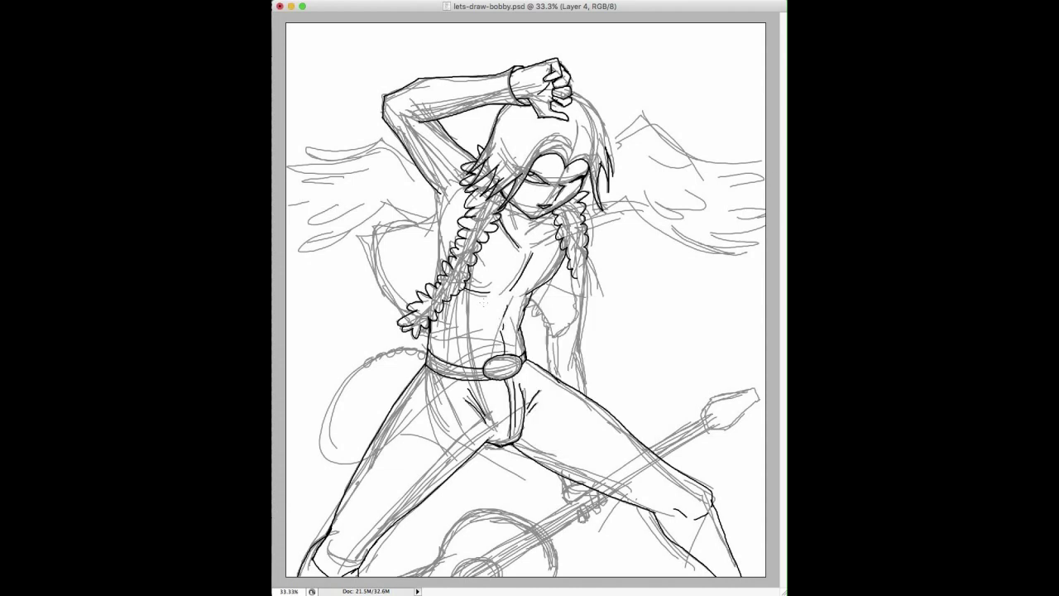
Step: Ink the abdomen lines and far jacket hem, plus the lowered arm with its hand around the guitar neck
drag(473, 309, 458, 338)
mouse_move(588, 265)
mouse_down()
mouse_move(581, 292)
mouse_move(585, 266)
mouse_up()
drag(576, 282, 564, 324)
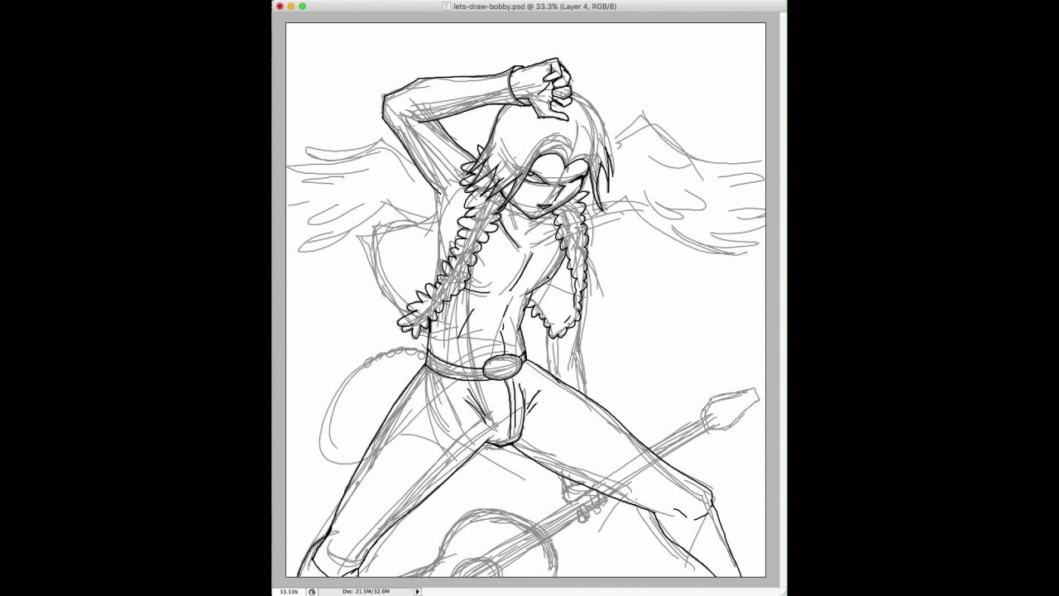
drag(588, 266, 586, 395)
drag(562, 484, 588, 493)
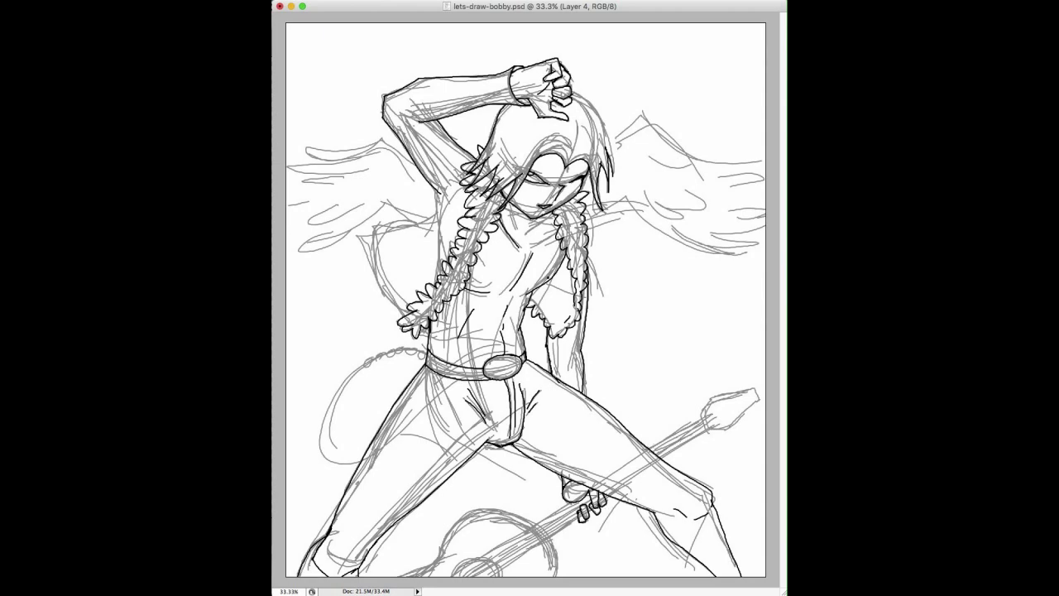
Step: Ink the guitar's headstock, neck, strings and body inside a selection that excludes the figure, and clear the selection
click(683, 438)
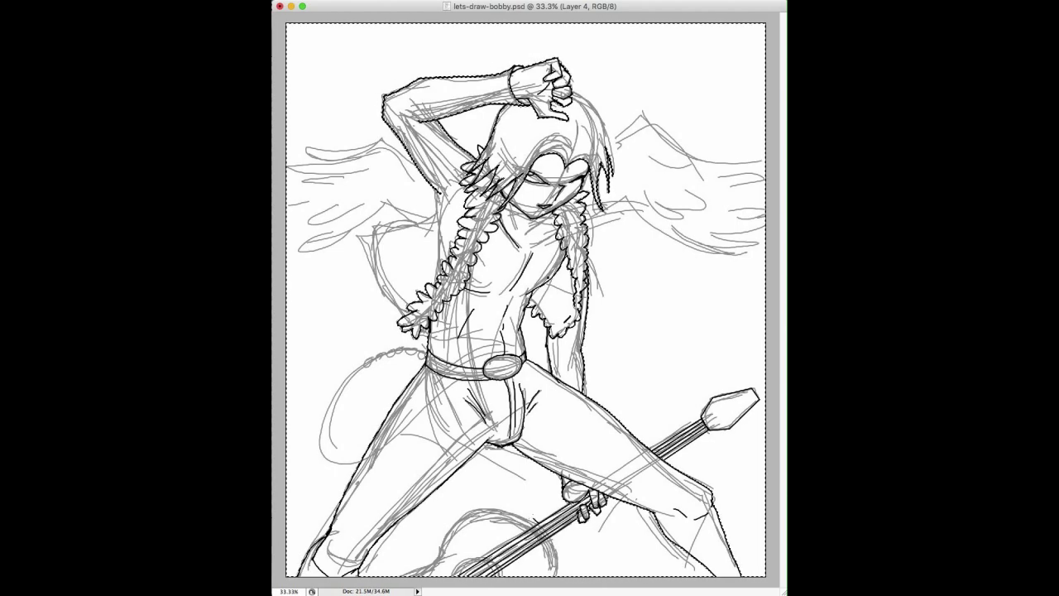
mouse_move(536, 519)
mouse_down()
mouse_move(445, 535)
mouse_move(412, 575)
mouse_move(563, 575)
mouse_up()
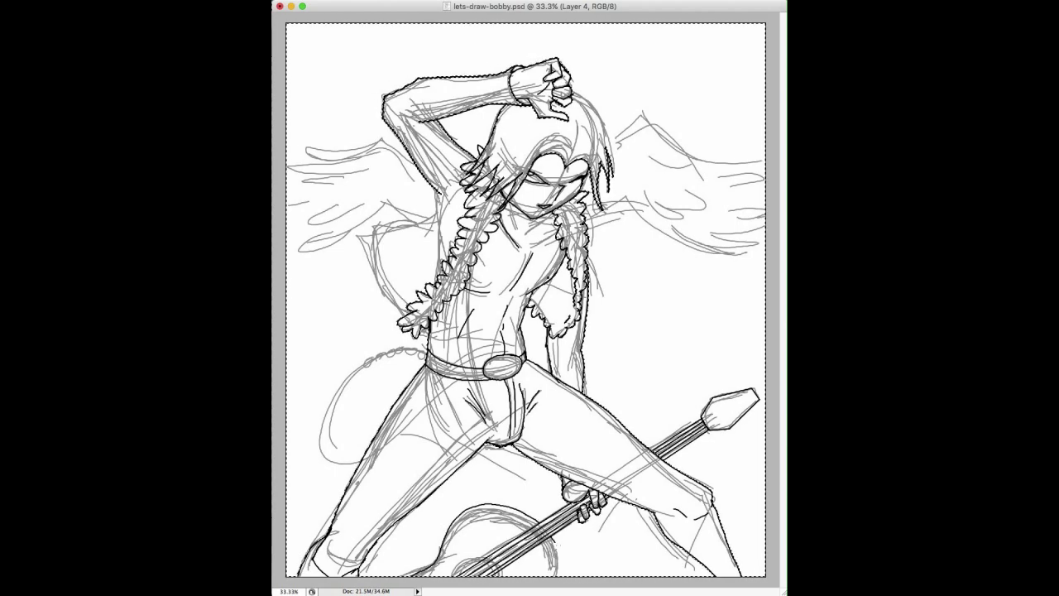
mouse_move(452, 575)
mouse_down()
mouse_move(479, 559)
mouse_move(515, 576)
mouse_move(491, 557)
mouse_up()
key(super+d)
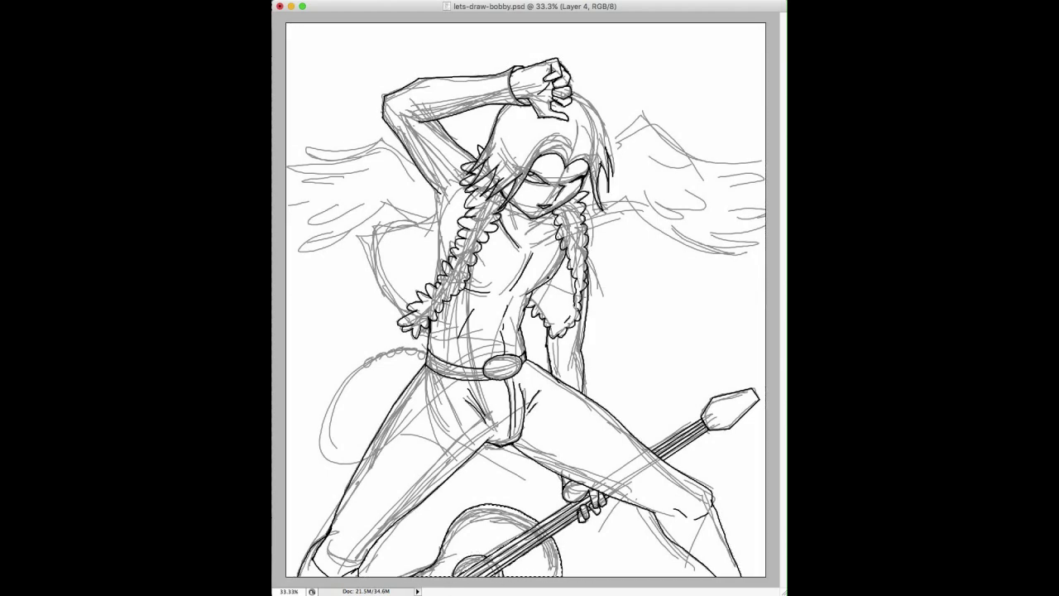
Step: Ink the wing behind the raised arm with its feathers, and the jacket's flared back with a scalloped hem
mouse_move(413, 157)
mouse_down()
mouse_move(383, 140)
mouse_move(286, 162)
mouse_up()
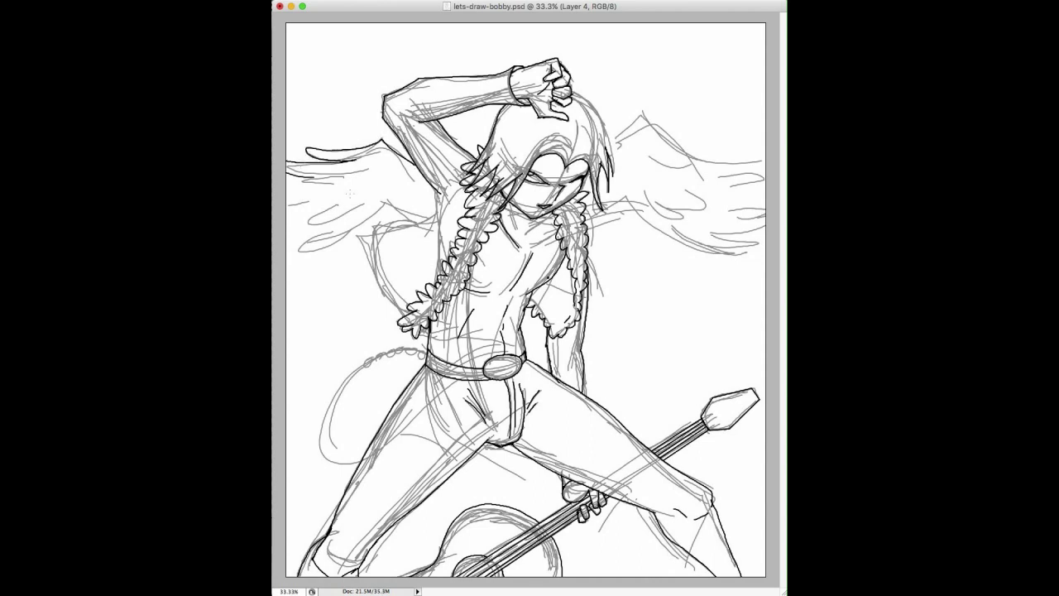
drag(328, 237, 383, 208)
mouse_move(440, 181)
mouse_down()
mouse_move(448, 232)
mouse_move(376, 226)
mouse_move(404, 316)
mouse_up()
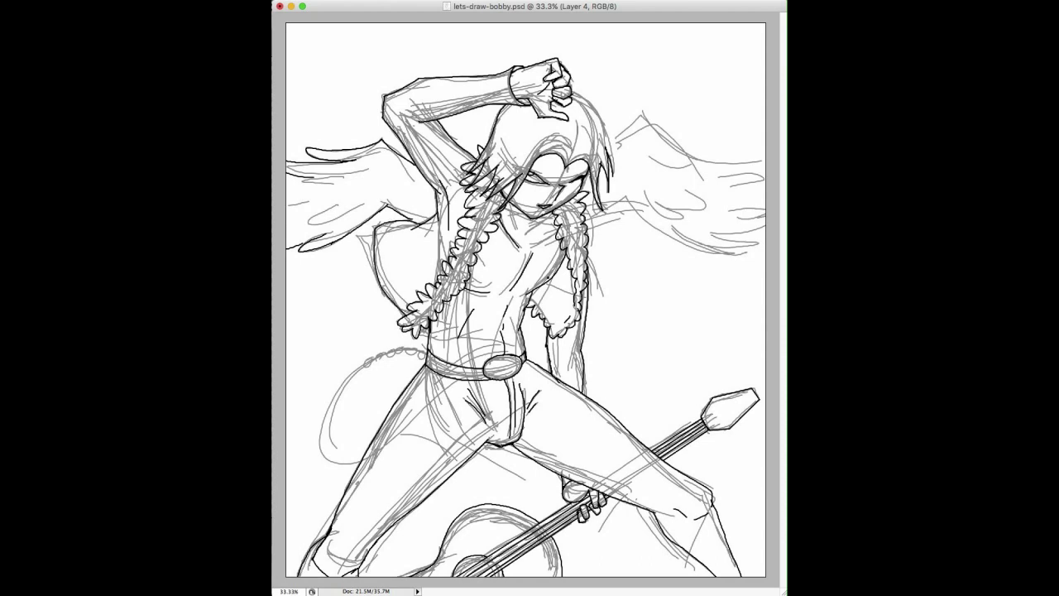
mouse_move(374, 227)
mouse_down()
mouse_move(376, 290)
mouse_move(402, 321)
mouse_up()
mouse_move(341, 205)
mouse_down()
mouse_move(307, 228)
mouse_move(319, 226)
mouse_up()
drag(337, 175, 306, 180)
key(alt+super+z)
key(alt+super+z)
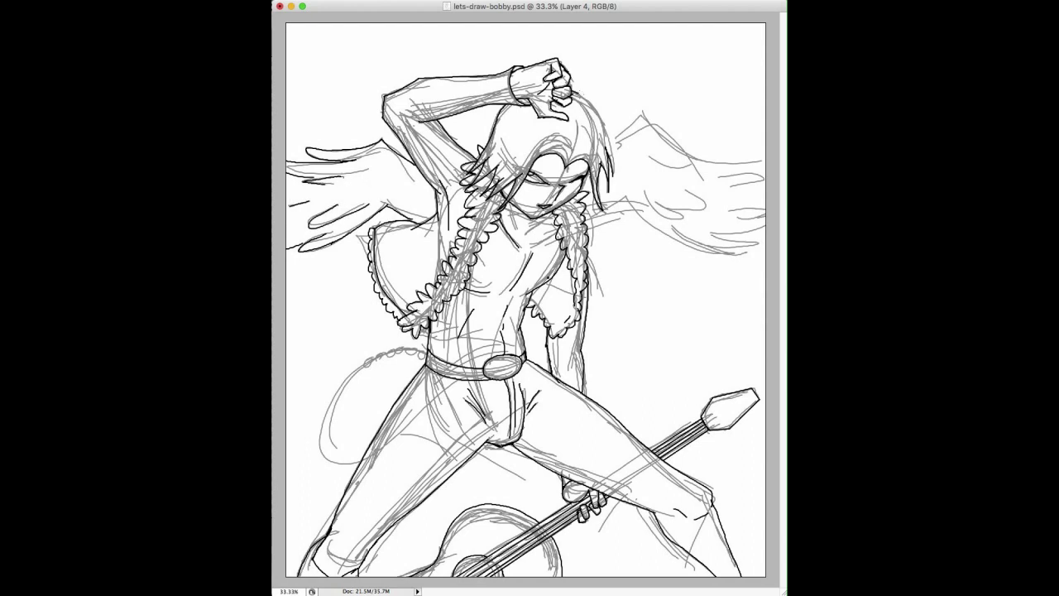
Step: Ink the far contour of the hair and the collarbone, and outline the opposite wing with its feathers
drag(577, 94, 610, 157)
drag(524, 234, 551, 216)
mouse_move(607, 140)
mouse_down()
mouse_move(692, 136)
mouse_move(764, 159)
mouse_up()
mouse_move(584, 226)
mouse_down()
mouse_move(648, 209)
mouse_move(756, 251)
mouse_move(776, 224)
mouse_up()
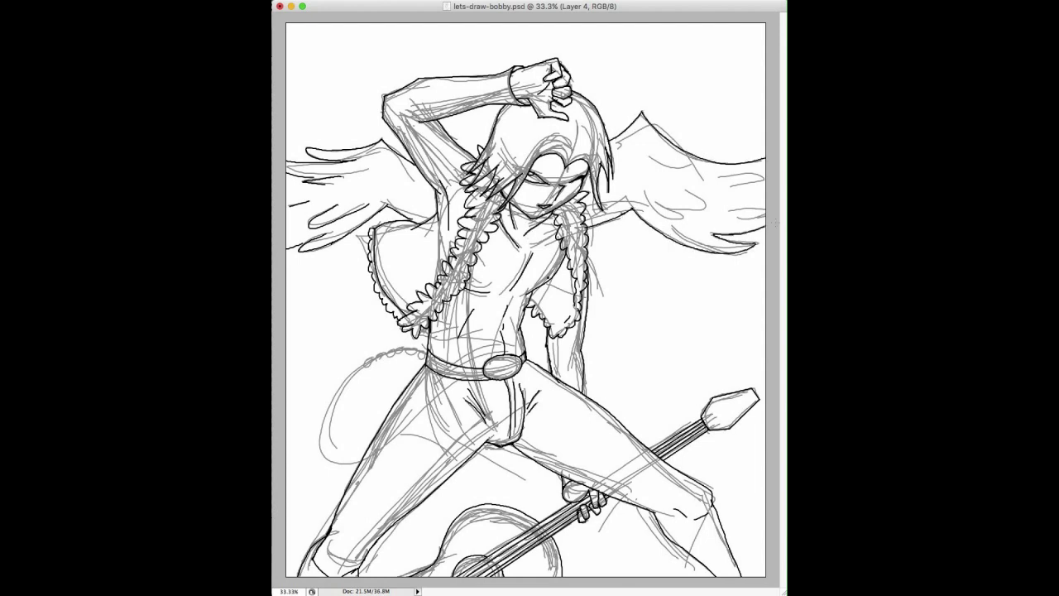
drag(647, 200, 686, 220)
mouse_move(683, 194)
mouse_down()
mouse_move(705, 211)
mouse_move(758, 172)
mouse_up()
drag(650, 156, 706, 167)
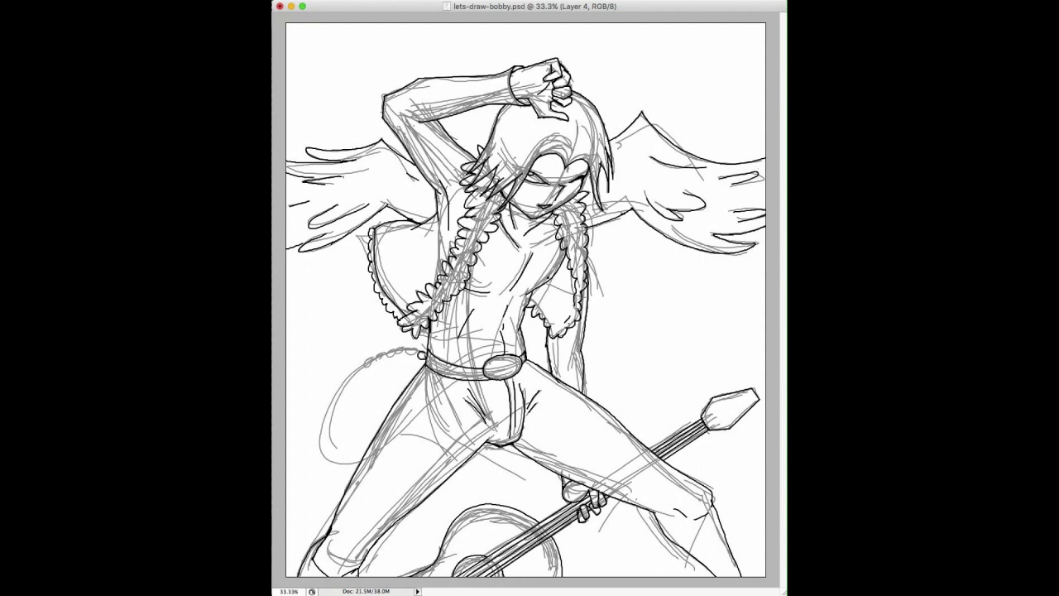
Step: Ink the looping belt chain and the headstock's tuning pegs, and hide the rough sketch
mouse_move(390, 352)
mouse_down()
mouse_move(348, 377)
mouse_move(326, 431)
mouse_move(333, 447)
mouse_up()
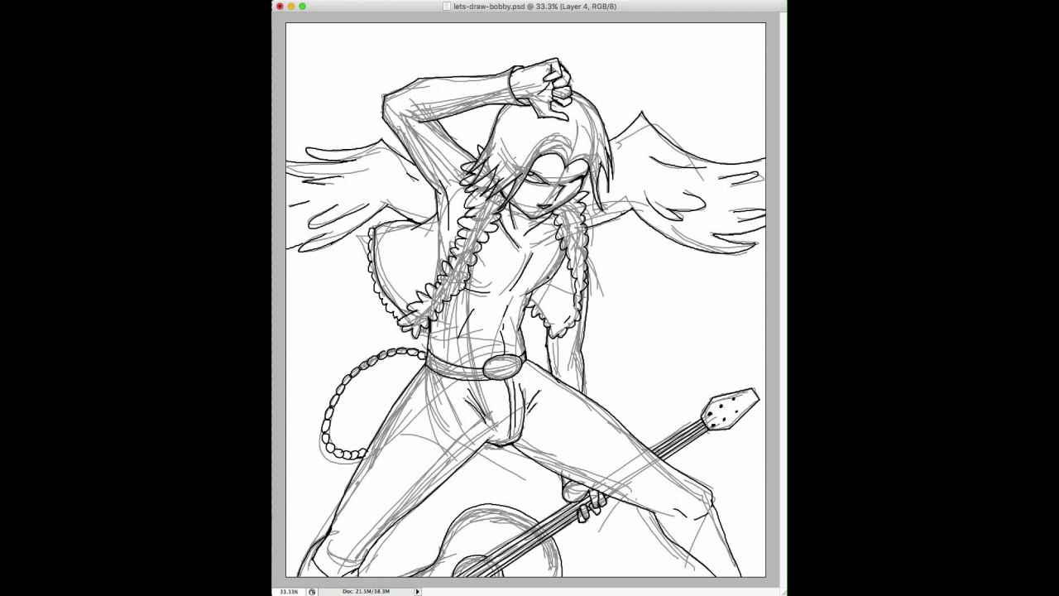
key(super+z)
key(super+comma)
key(super+comma)
key(super+comma)
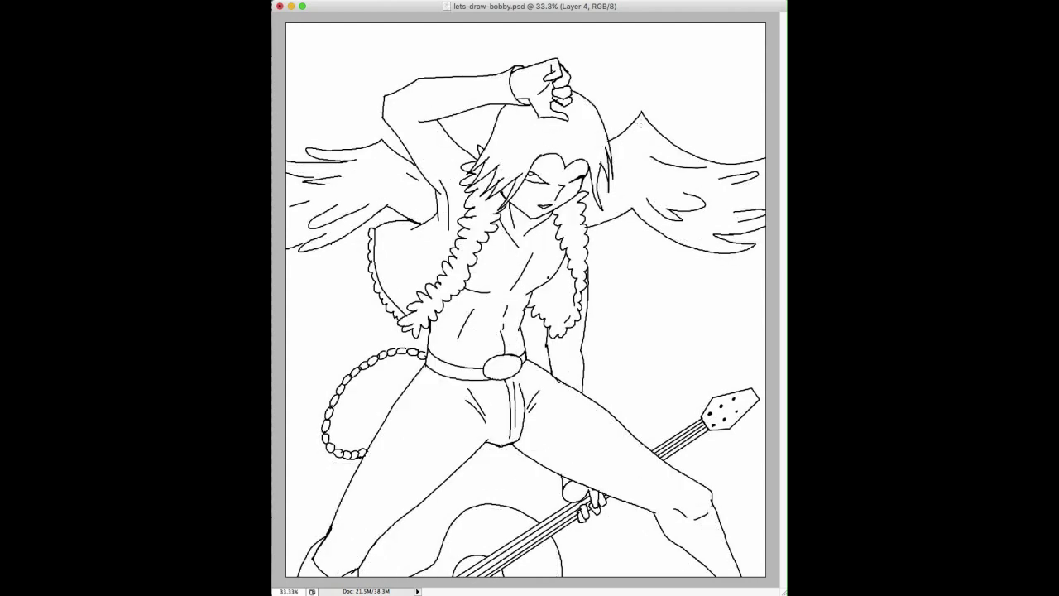
Step: Duplicate the line art layer and fill the jacket and both sleeves with reddish brown
key(super+j)
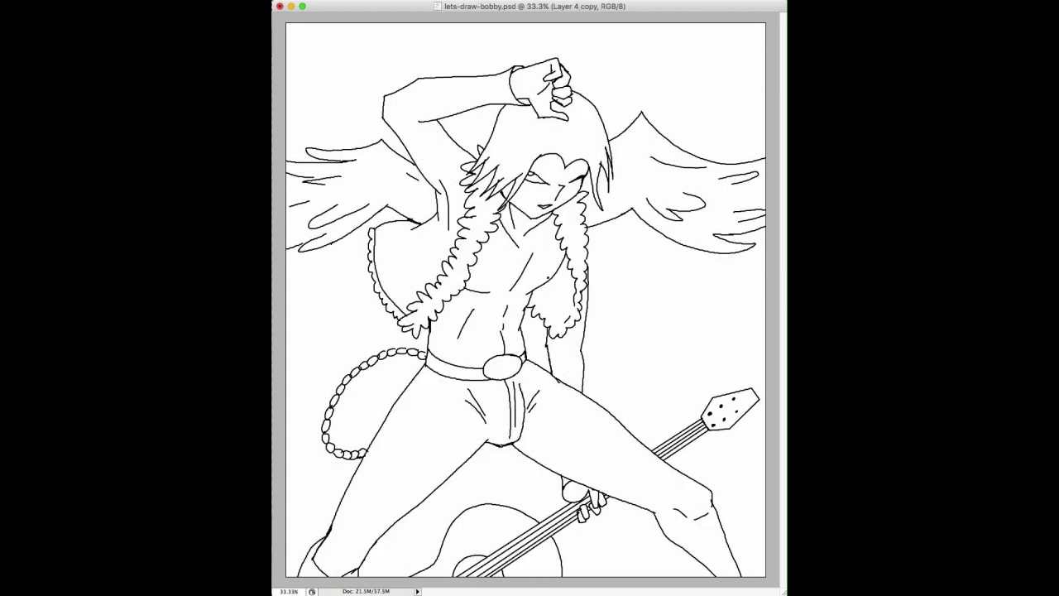
click(273, 1)
mouse_move(286, 48)
click(390, 71)
drag(677, 150, 680, 159)
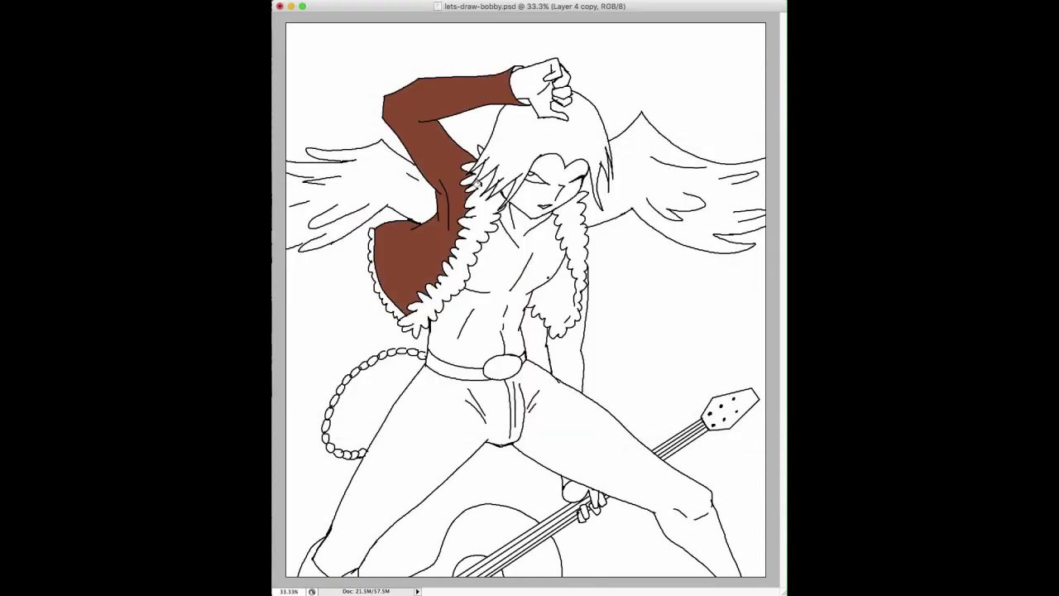
click(581, 289)
Step: Fill the torso, face and raised hand with a pale skin tone, and the raised sleeve's cuff with black
click(545, 253)
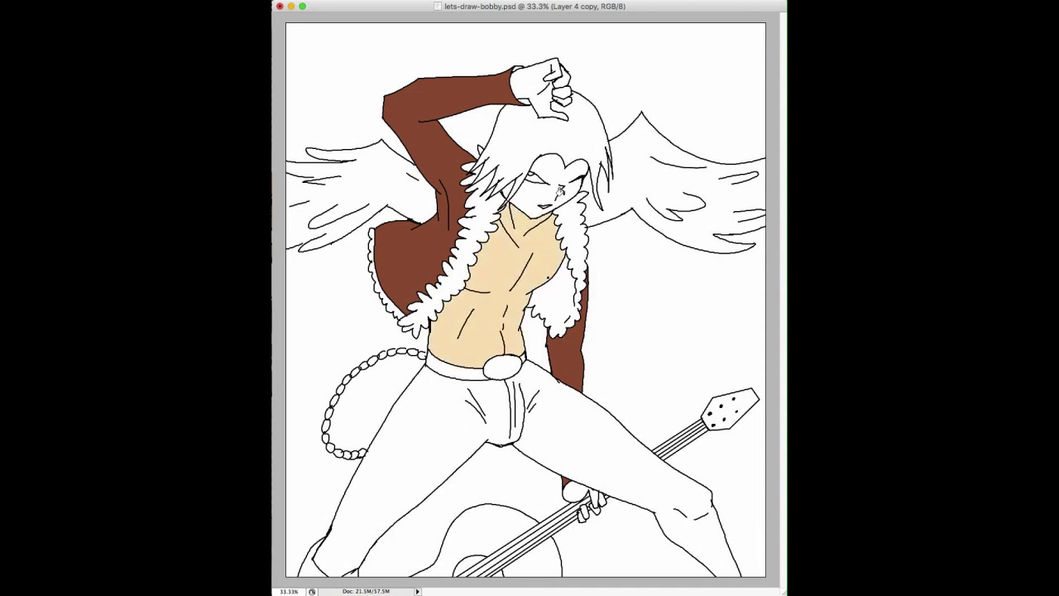
click(560, 192)
click(508, 189)
click(539, 88)
click(564, 81)
click(564, 94)
click(523, 99)
click(519, 64)
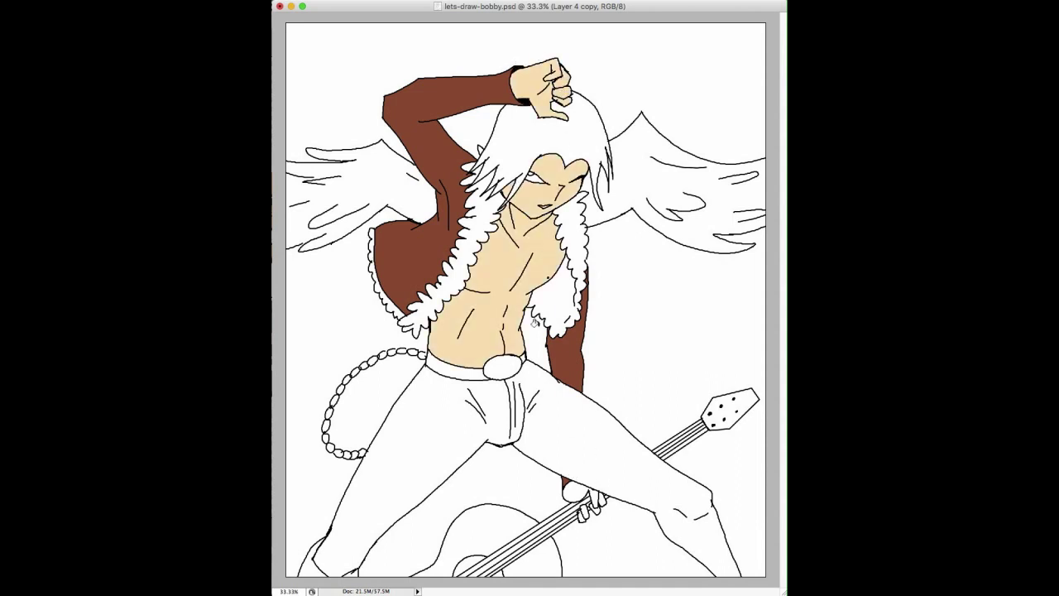
Step: Fill the lowered hand and its fingers on the guitar neck with the pale skin tone
click(576, 490)
click(592, 507)
click(581, 516)
Step: Fill the trousers and their cuffs with light blue, and bring up the color-design-.png reference image
click(514, 411)
click(318, 562)
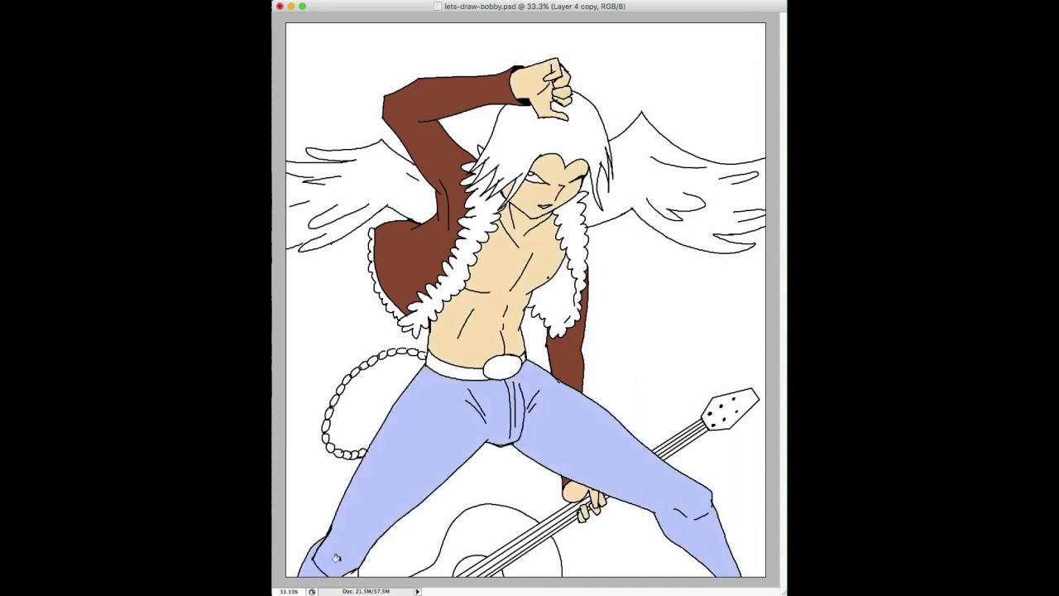
click(350, 572)
click(263, 268)
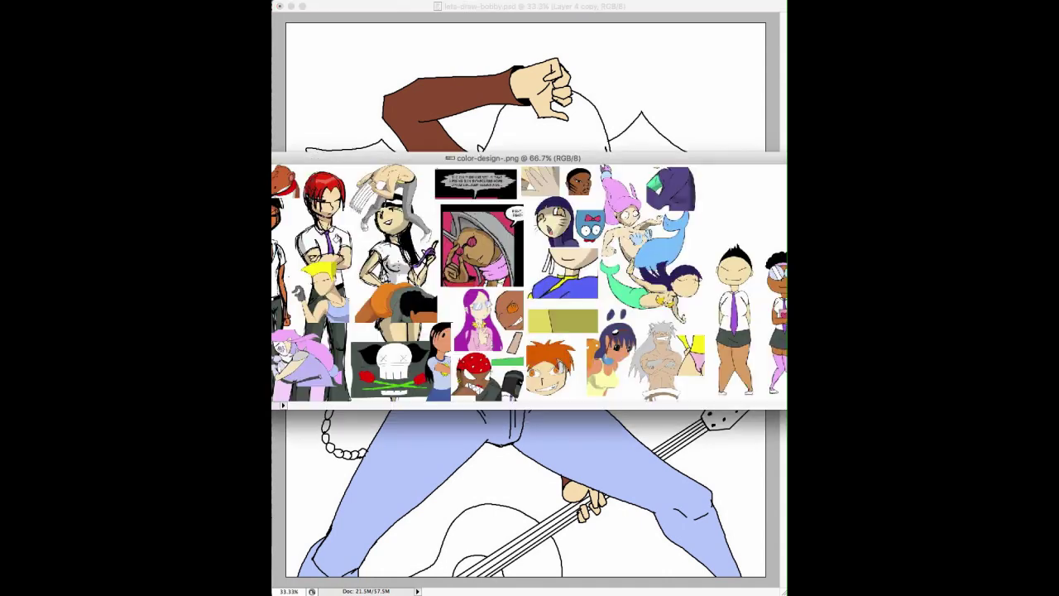
Step: Fill the jacket's fur trim with pale pinkish grey, the hair with bright red and the open eye's iris with green
click(512, 18)
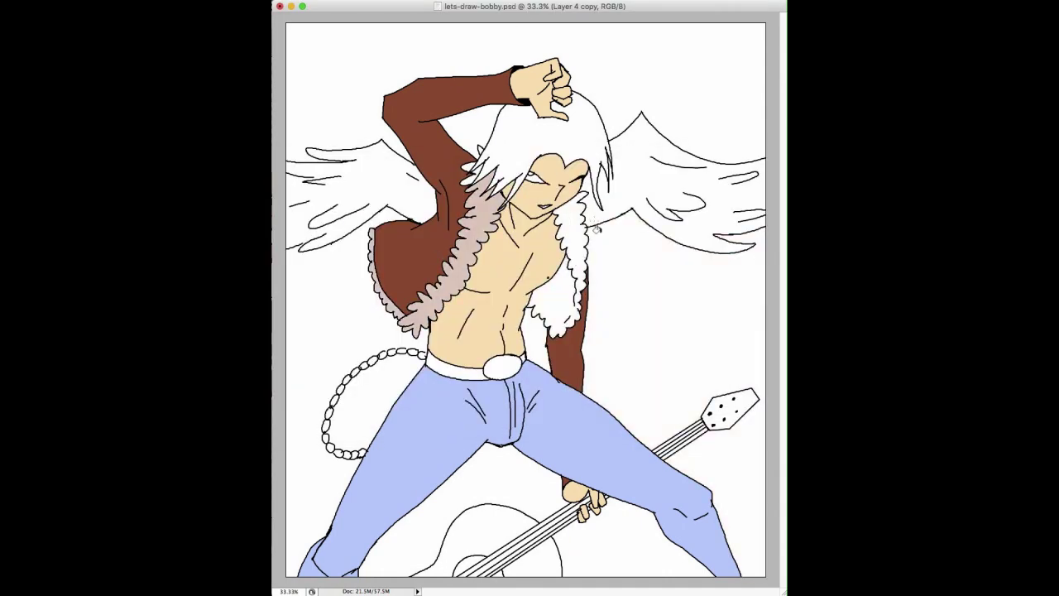
key(ctrl+Tab)
key(ctrl+Tab)
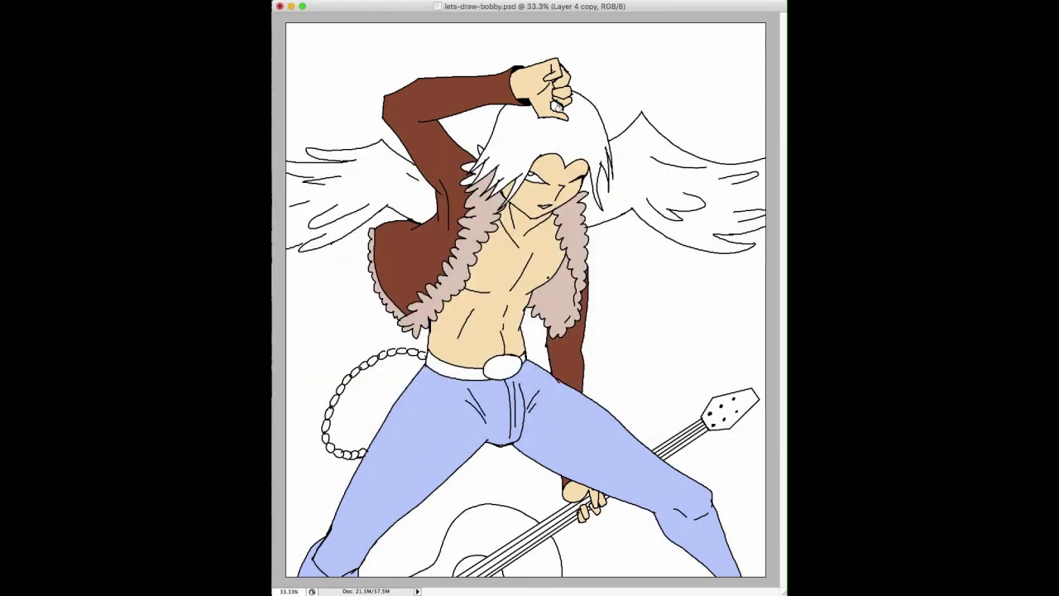
click(547, 130)
click(529, 170)
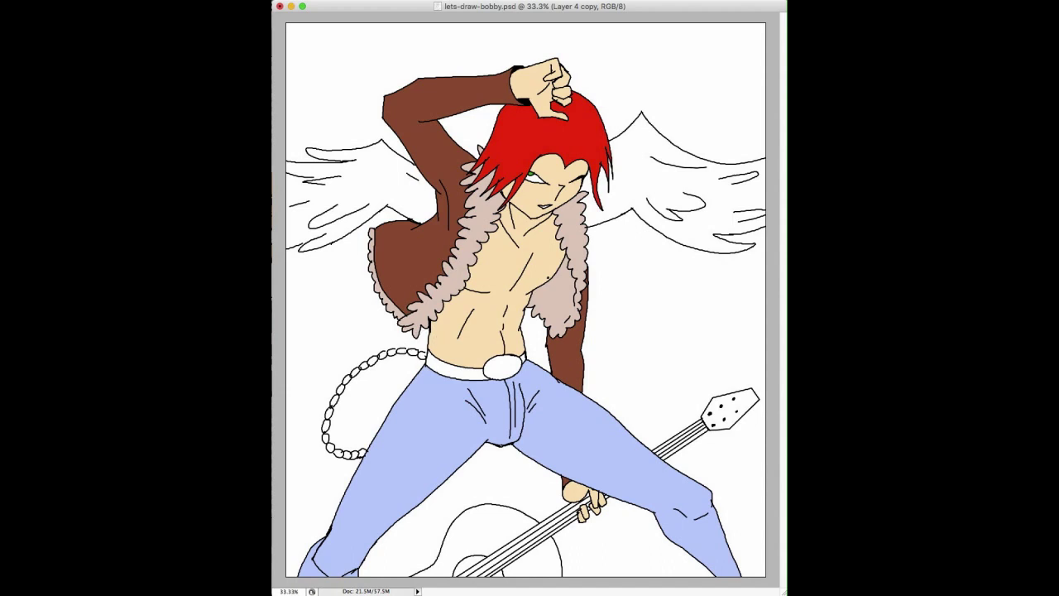
Step: Fill every link of the belt chain with light grey
click(361, 453)
click(355, 454)
click(347, 454)
click(330, 448)
click(326, 425)
click(335, 389)
click(355, 372)
click(373, 360)
drag(378, 352, 426, 341)
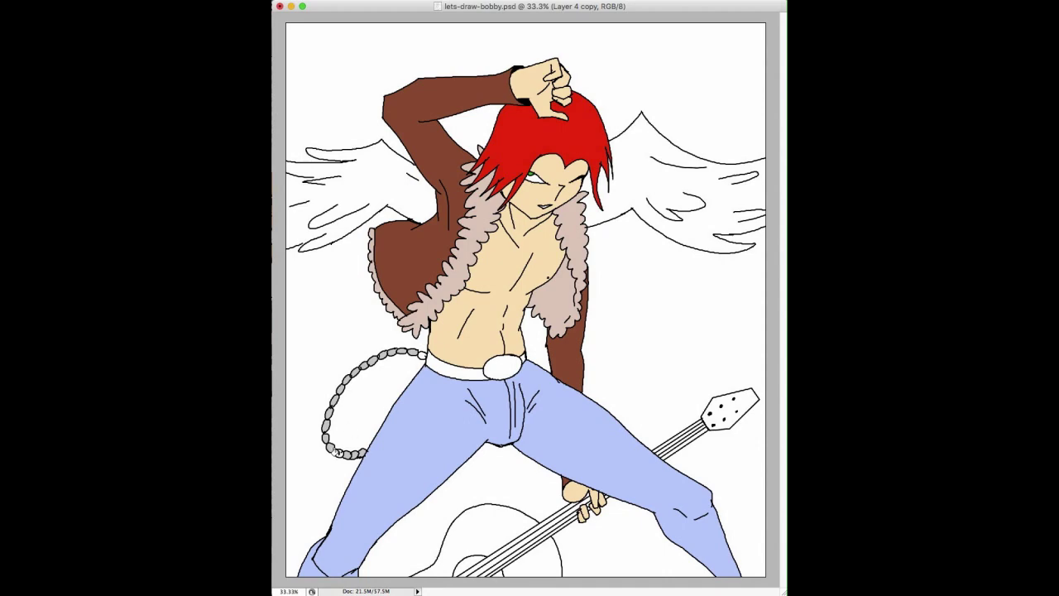
click(336, 452)
click(420, 354)
Step: Take a wood tone from the color-design-.png reference and fill the guitar body with pale salmon
key(super+grave)
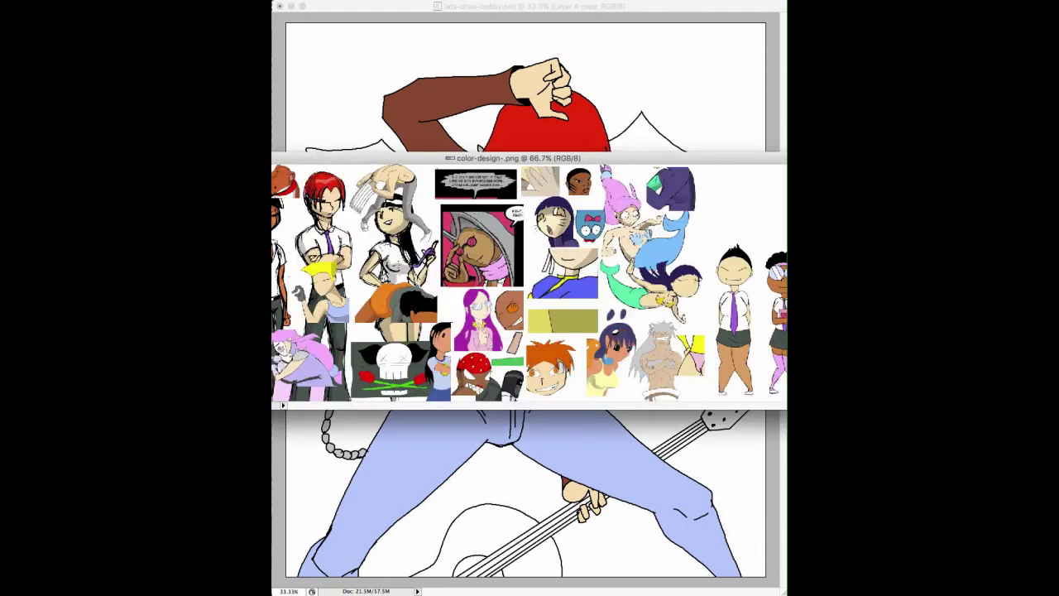
click(502, 436)
click(532, 523)
click(542, 559)
key(alt+super+z)
key(alt+super+z)
click(542, 558)
click(543, 559)
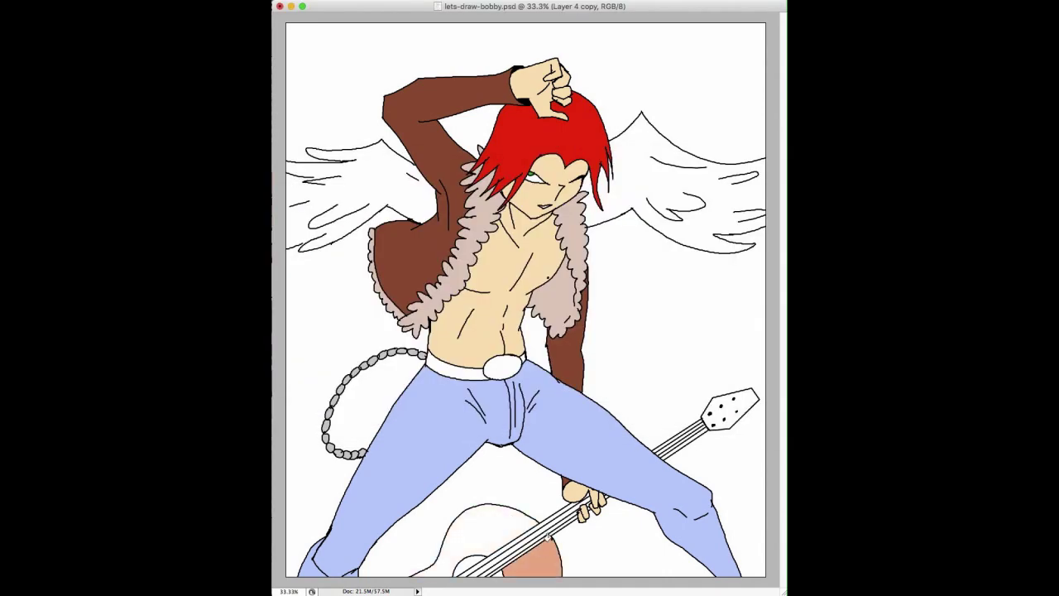
click(543, 556)
click(525, 526)
click(525, 537)
key(ctrl+z)
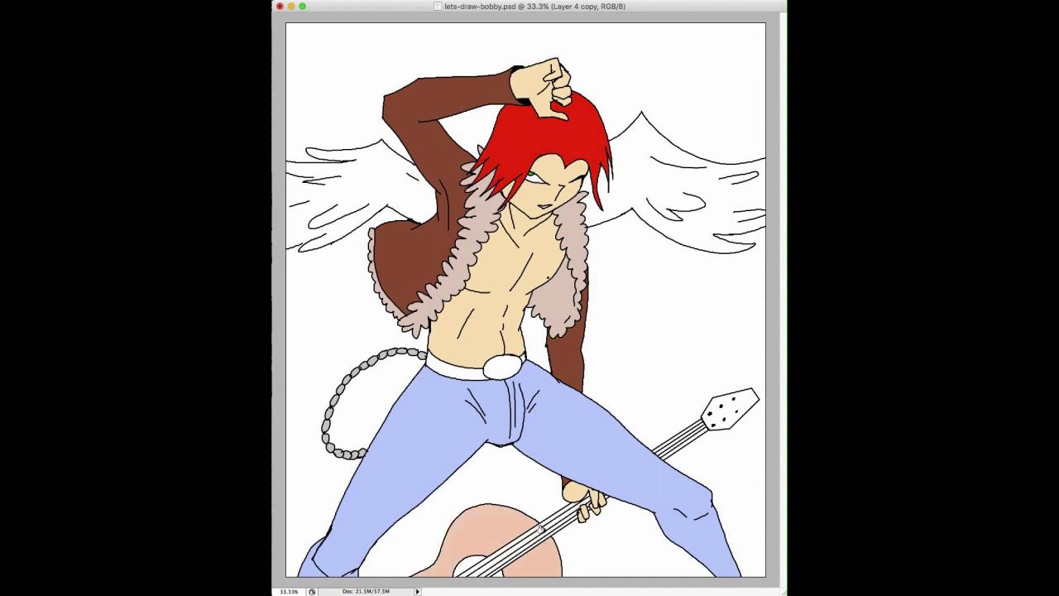
Step: Fill the strips between the strings along the whole guitar neck with muted brown
click(541, 528)
click(543, 530)
click(548, 534)
click(602, 494)
key(super+z)
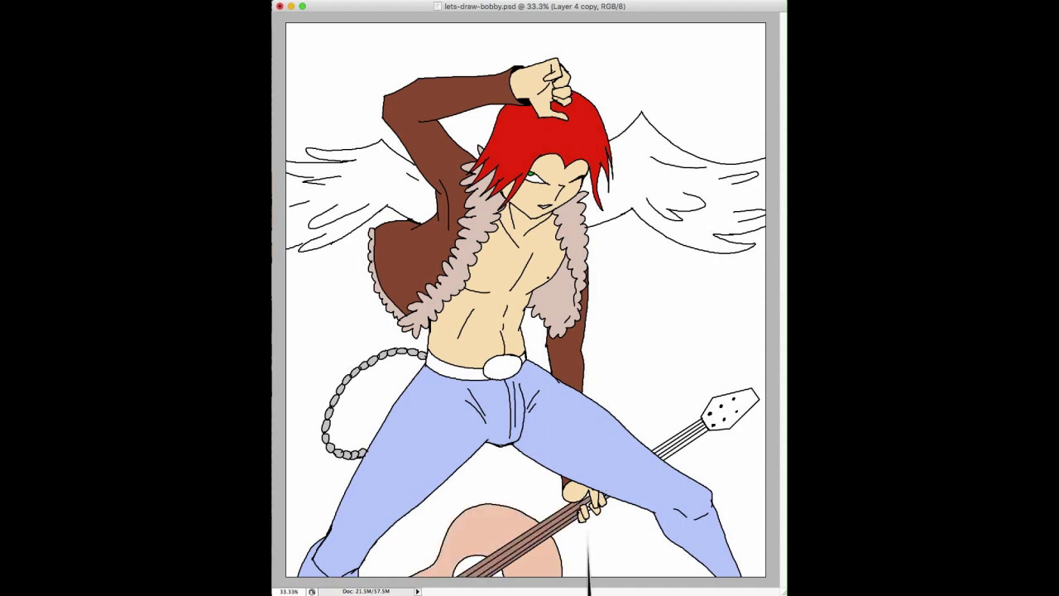
click(586, 504)
click(685, 440)
click(685, 438)
click(684, 435)
click(682, 432)
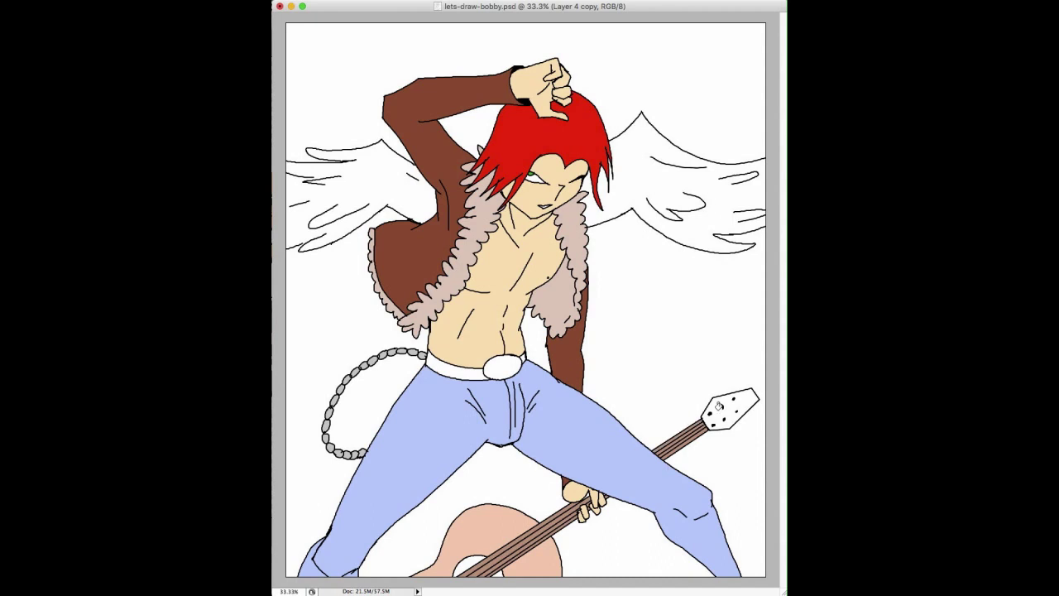
Step: Fill the guitar's headstock with dark grey and its sound hole with solid black
click(744, 402)
click(483, 568)
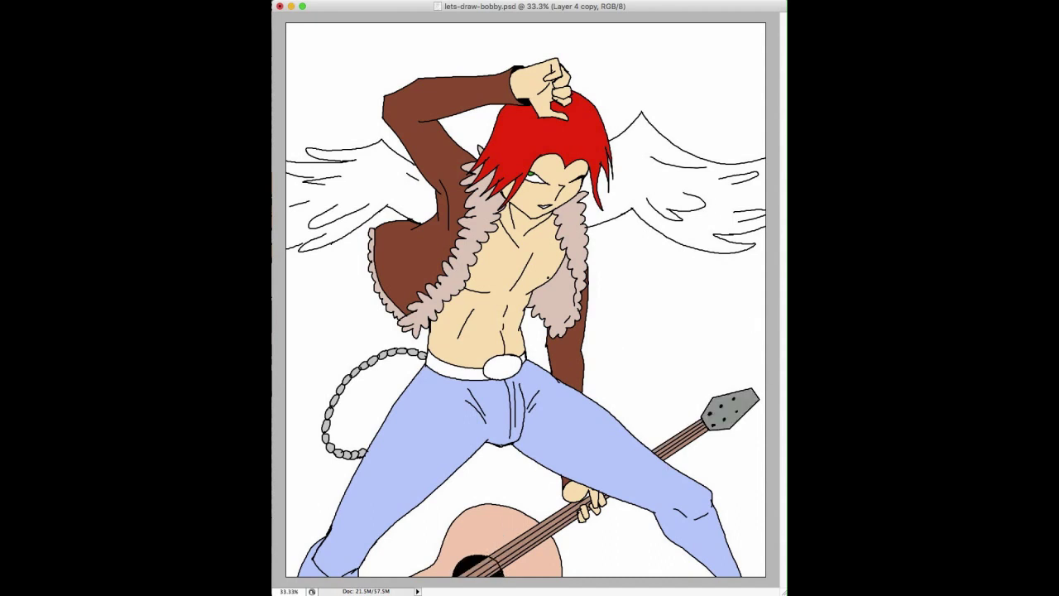
click(496, 552)
click(488, 570)
Step: Fill the belt with black and the buckle with light grey around a black T-shaped emblem
click(517, 356)
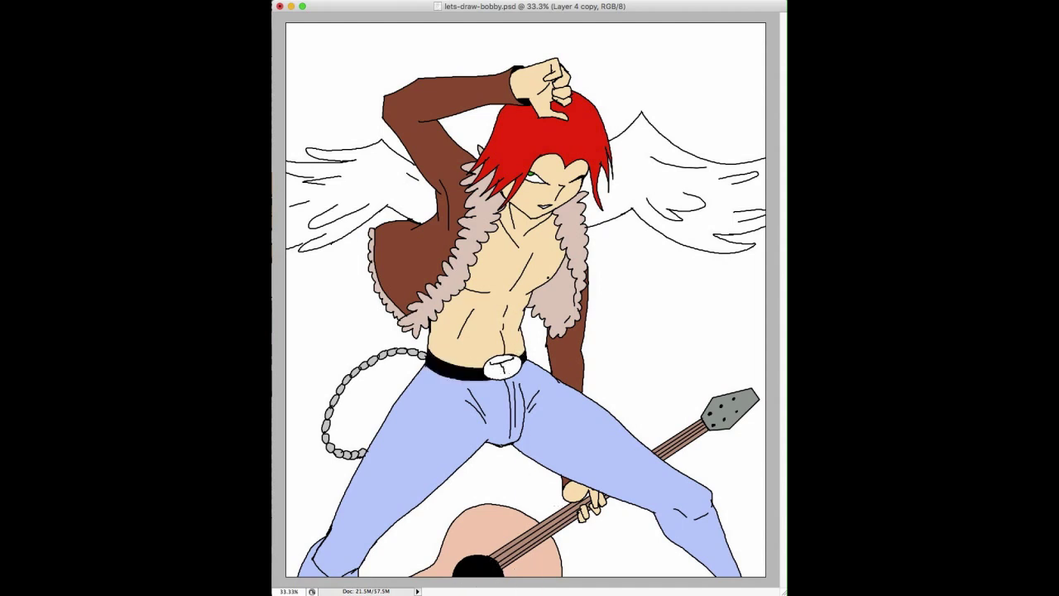
click(508, 362)
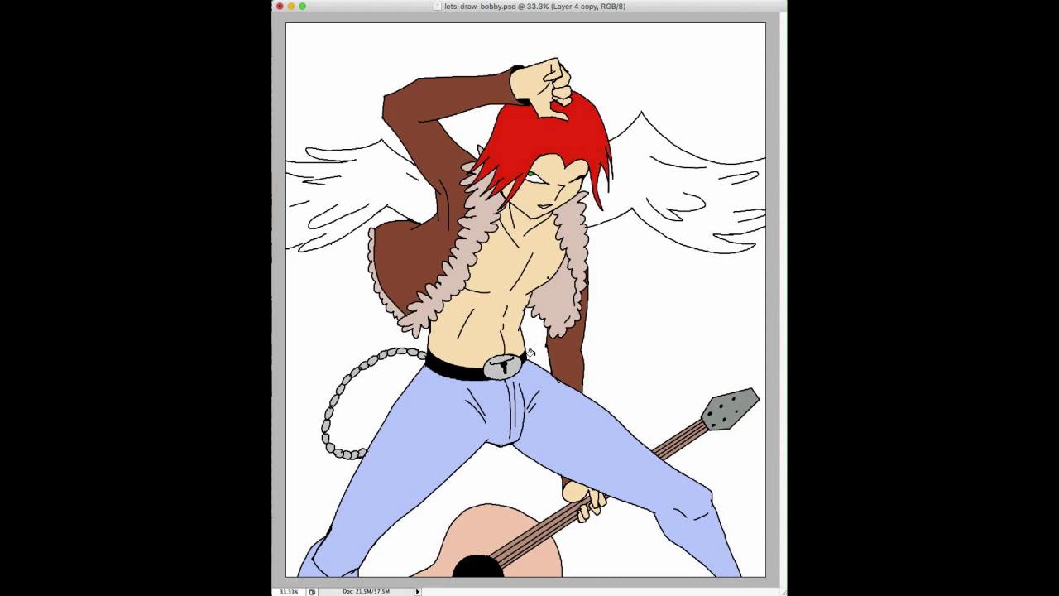
Step: Clear the white background areas around the figure, wings, chain and guitar to transparency
click(417, 76)
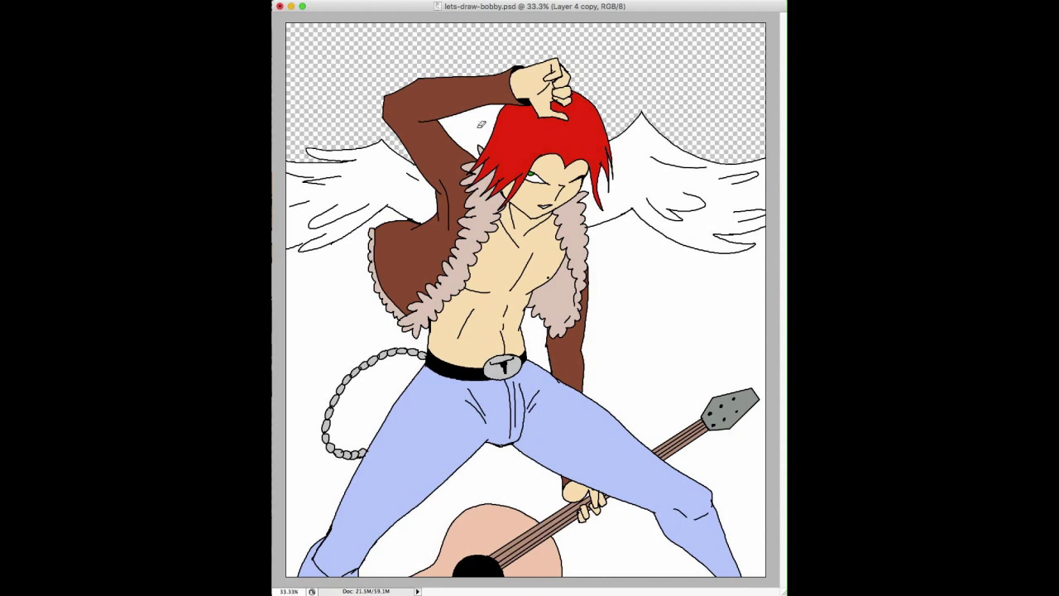
click(481, 125)
click(663, 280)
click(420, 361)
key(super+z)
click(557, 493)
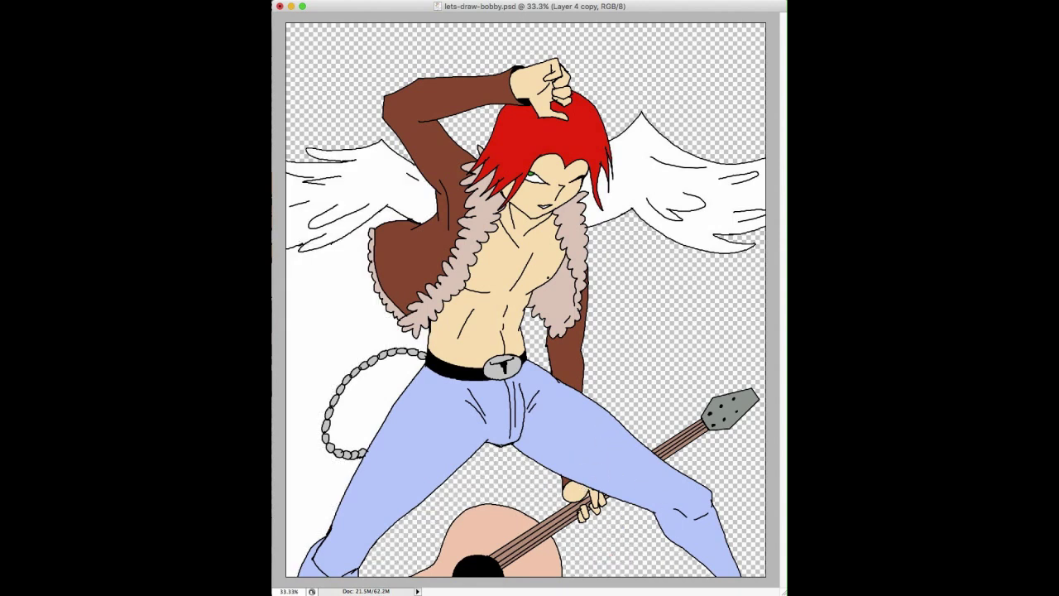
click(358, 318)
click(381, 390)
Step: Duplicate the coloured layer and lasso the shadow areas on the raised arm, head, torso, jacket and both wings
key(super+j)
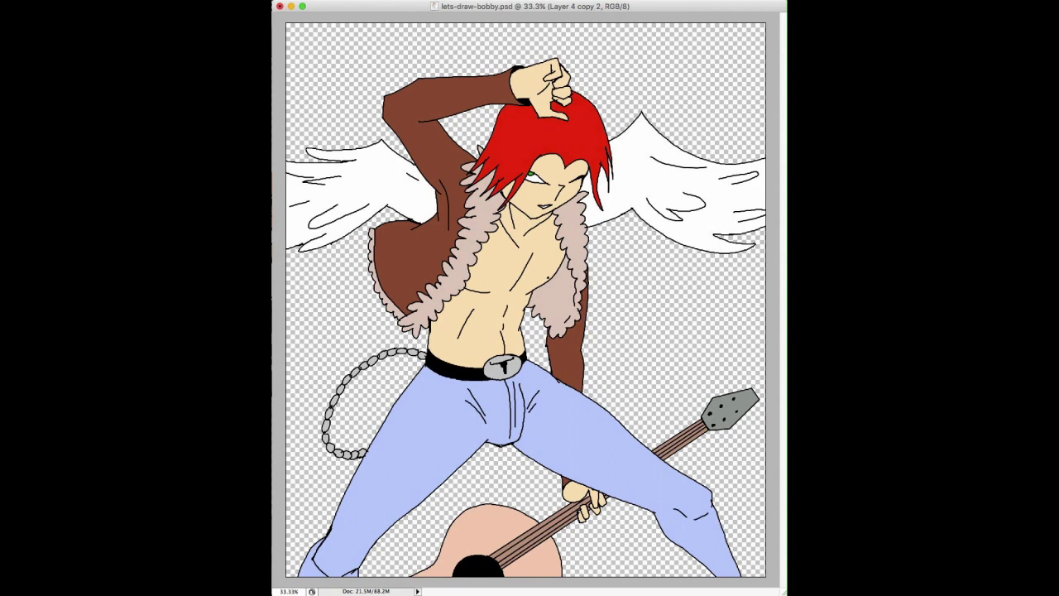
mouse_move(567, 100)
mouse_down()
mouse_move(555, 71)
mouse_move(526, 75)
mouse_move(527, 97)
mouse_move(559, 116)
mouse_move(560, 101)
mouse_up()
mouse_move(529, 106)
mouse_down()
mouse_move(506, 157)
mouse_move(480, 170)
mouse_move(496, 115)
mouse_move(526, 105)
mouse_up()
mouse_move(551, 157)
mouse_down()
mouse_move(501, 241)
mouse_move(491, 298)
mouse_move(454, 382)
mouse_move(328, 574)
mouse_move(348, 30)
mouse_move(512, 41)
mouse_move(406, 108)
mouse_move(494, 109)
mouse_move(491, 136)
mouse_move(548, 142)
mouse_move(539, 148)
mouse_up()
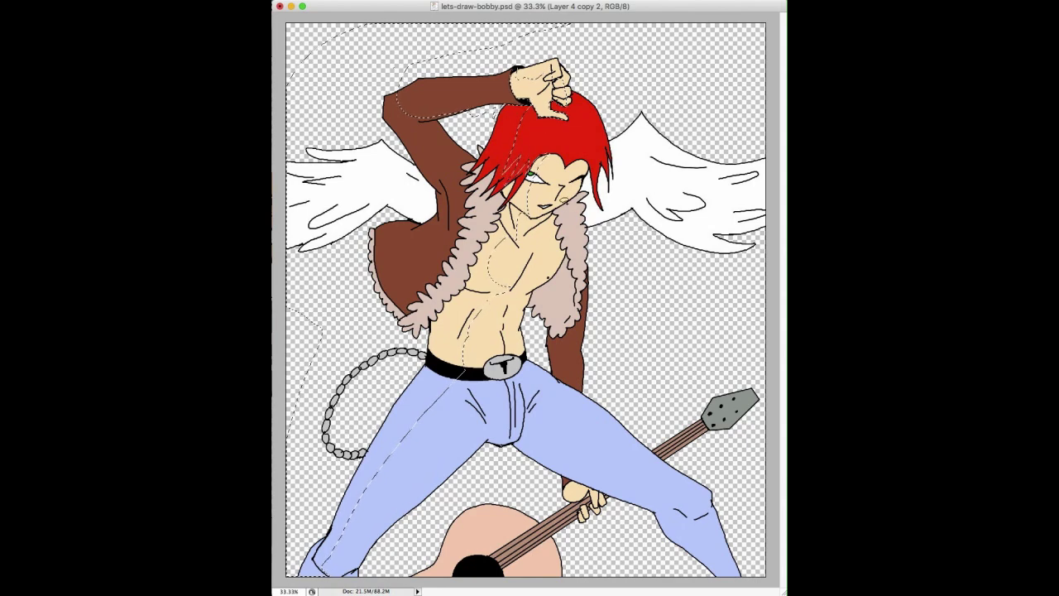
mouse_move(562, 200)
mouse_down()
mouse_move(579, 308)
mouse_move(571, 382)
mouse_move(527, 343)
mouse_move(553, 269)
mouse_move(556, 206)
mouse_up()
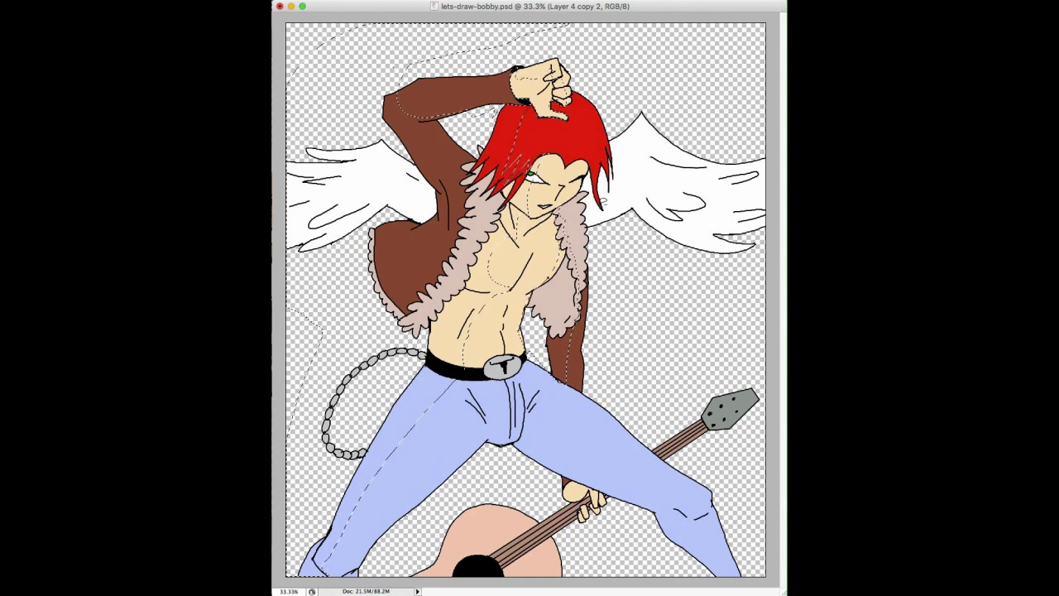
mouse_move(764, 225)
mouse_down()
mouse_move(641, 197)
mouse_move(627, 97)
mouse_move(612, 161)
mouse_move(589, 186)
mouse_move(629, 257)
mouse_move(757, 285)
mouse_up()
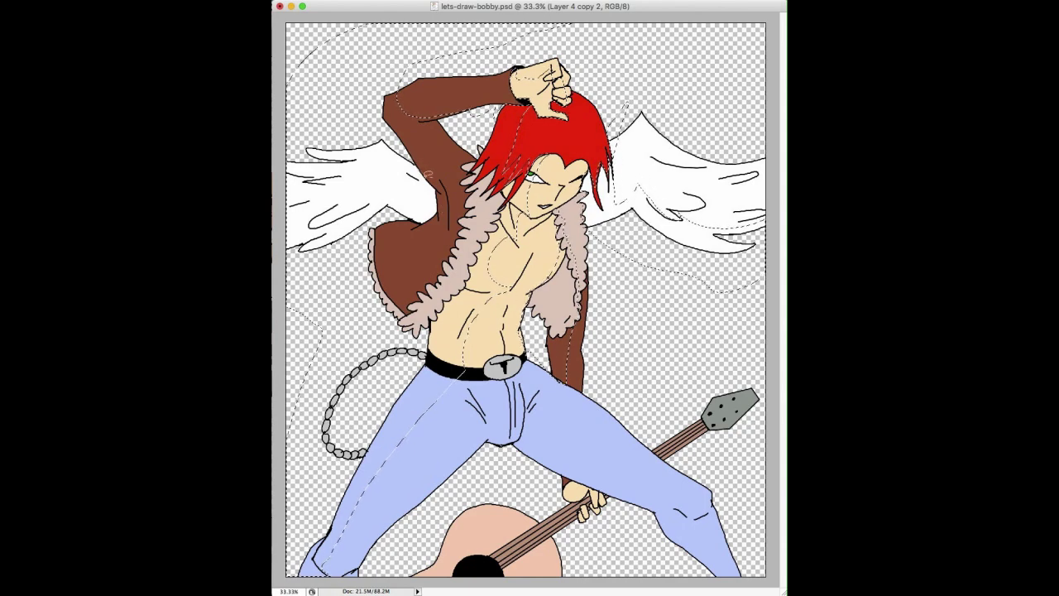
mouse_move(427, 173)
mouse_down()
mouse_move(299, 168)
mouse_move(285, 124)
mouse_up()
Step: Add the trouser and guitar shadow areas to the selection, shade the selected areas darker and deselect
mouse_move(469, 455)
mouse_down()
mouse_move(480, 398)
mouse_move(532, 443)
mouse_move(440, 492)
mouse_up()
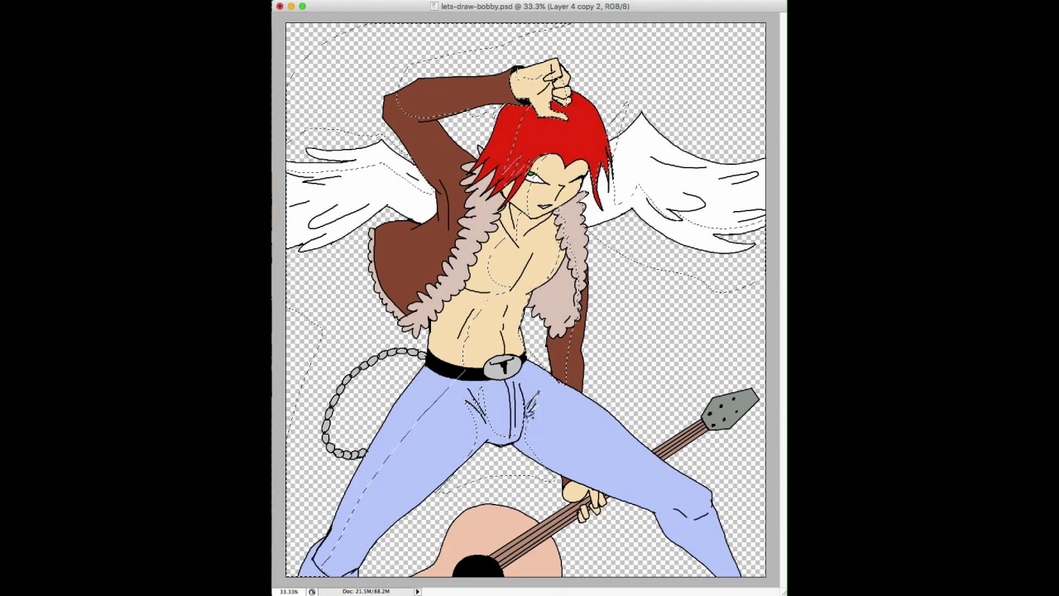
mouse_move(526, 415)
mouse_down()
mouse_move(668, 501)
mouse_move(578, 590)
mouse_up()
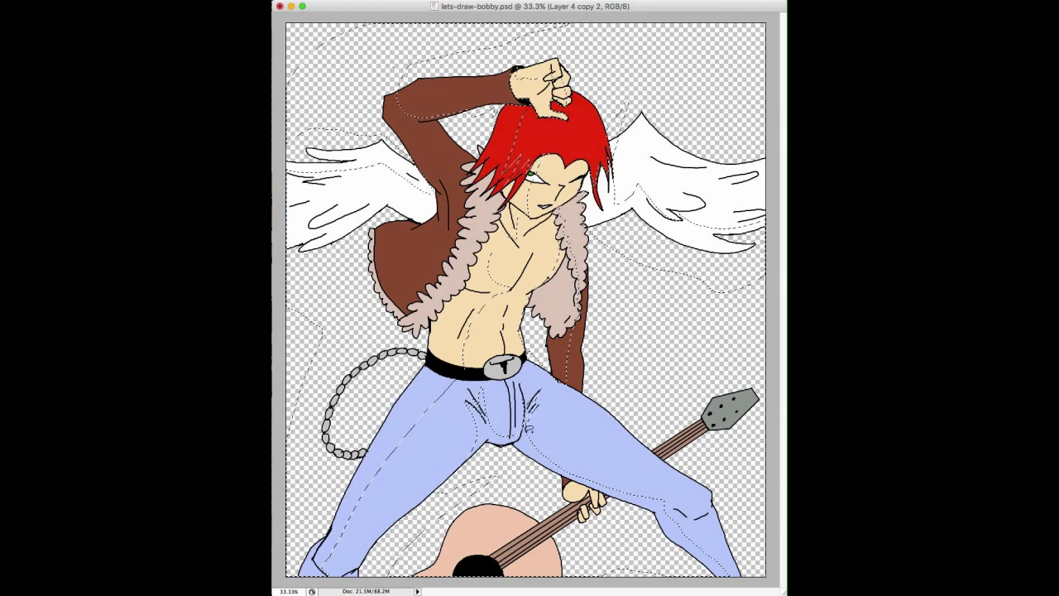
mouse_move(546, 457)
mouse_down()
mouse_move(674, 500)
mouse_move(705, 473)
mouse_move(678, 558)
mouse_move(533, 473)
mouse_move(530, 450)
mouse_up()
drag(695, 509, 690, 493)
mouse_move(744, 410)
mouse_down()
mouse_move(712, 422)
mouse_move(695, 470)
mouse_up()
key(alt+BackSpace)
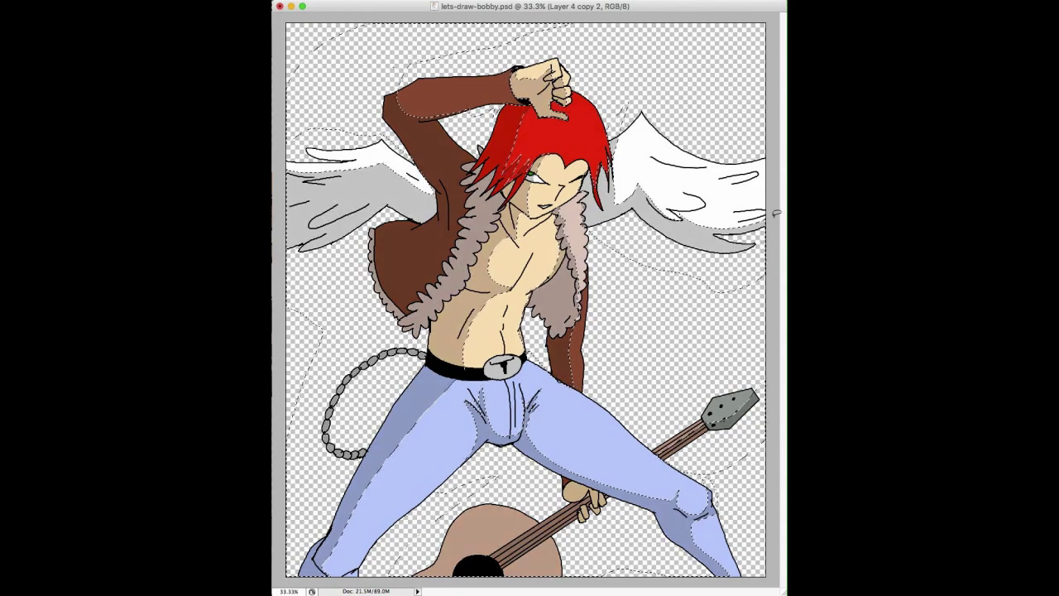
key(super+d)
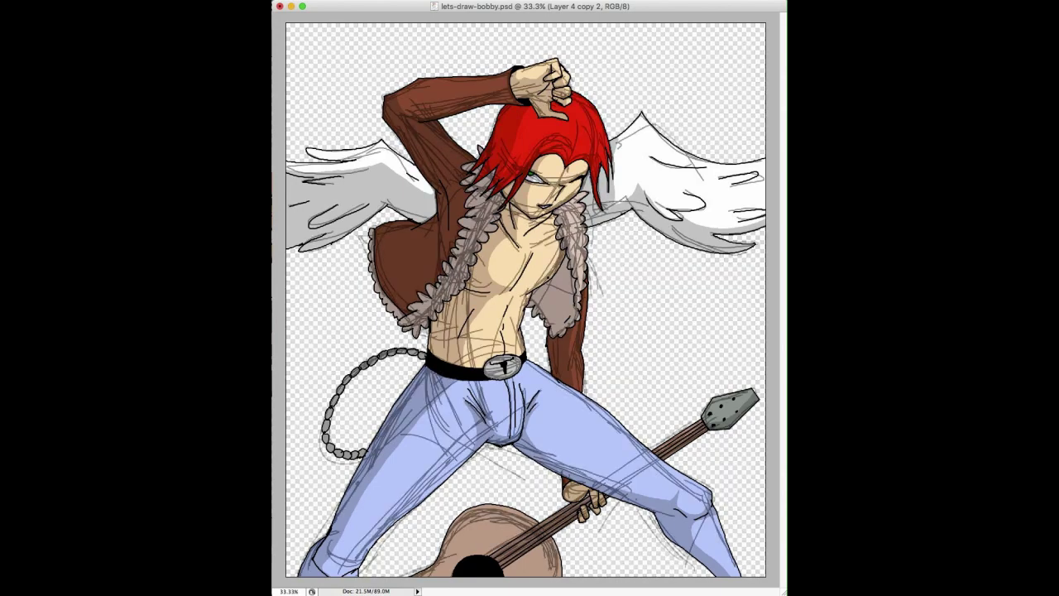
Step: Show the figure on a white background and handwrite the character's full name and the artist's byline in black above the guitar headstock
key(5)
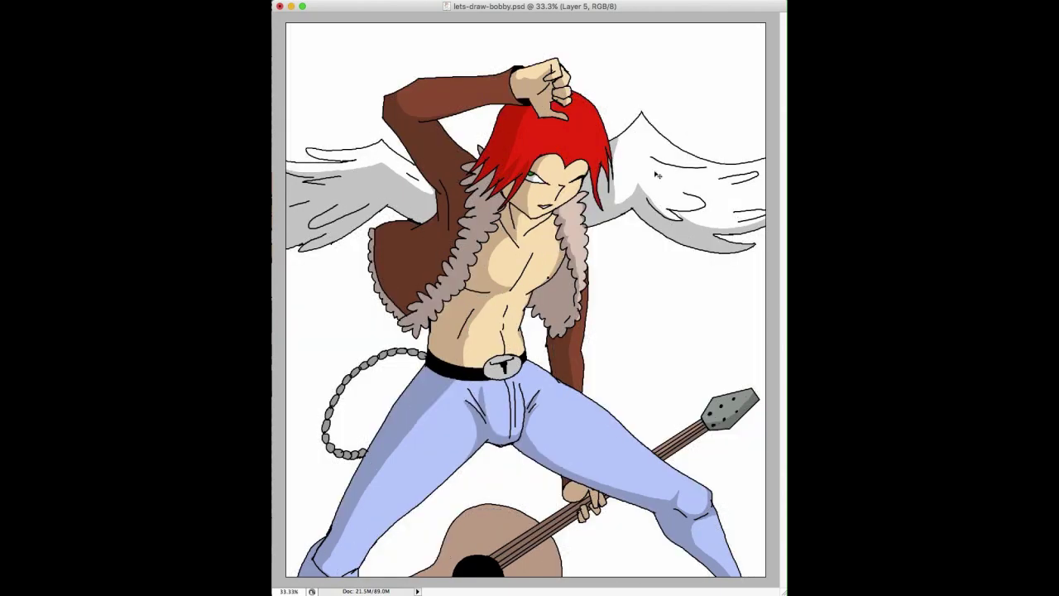
drag(651, 282, 653, 303)
drag(666, 297, 678, 303)
drag(684, 283, 691, 303)
drag(653, 334, 650, 340)
drag(664, 327, 666, 351)
drag(674, 317, 693, 338)
drag(700, 329, 662, 371)
mouse_move(664, 361)
mouse_down()
mouse_move(667, 379)
mouse_move(703, 369)
mouse_up()
drag(705, 365, 714, 368)
drag(713, 362, 726, 370)
drag(728, 366, 734, 369)
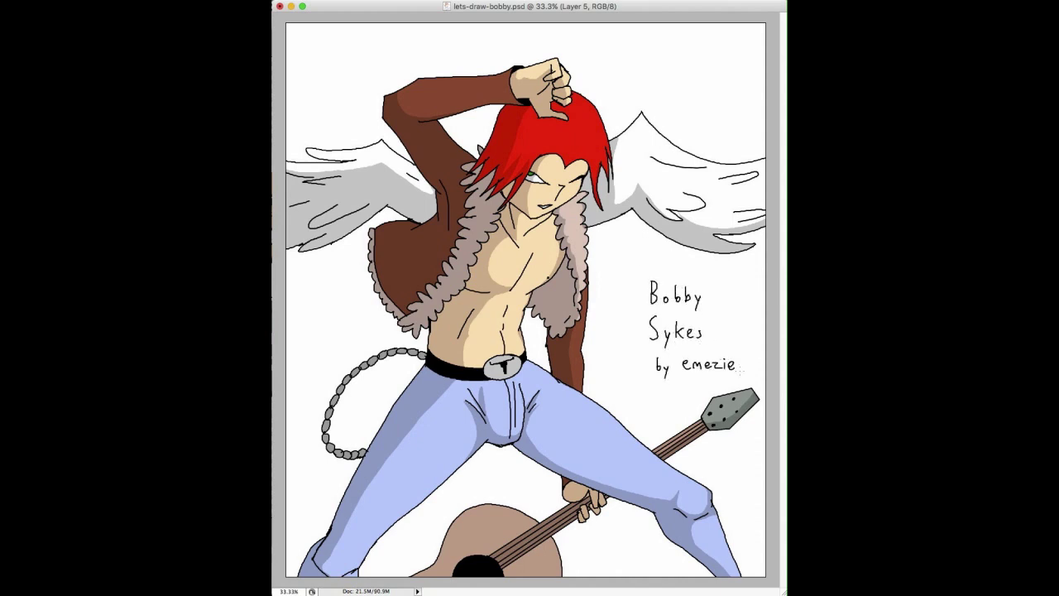